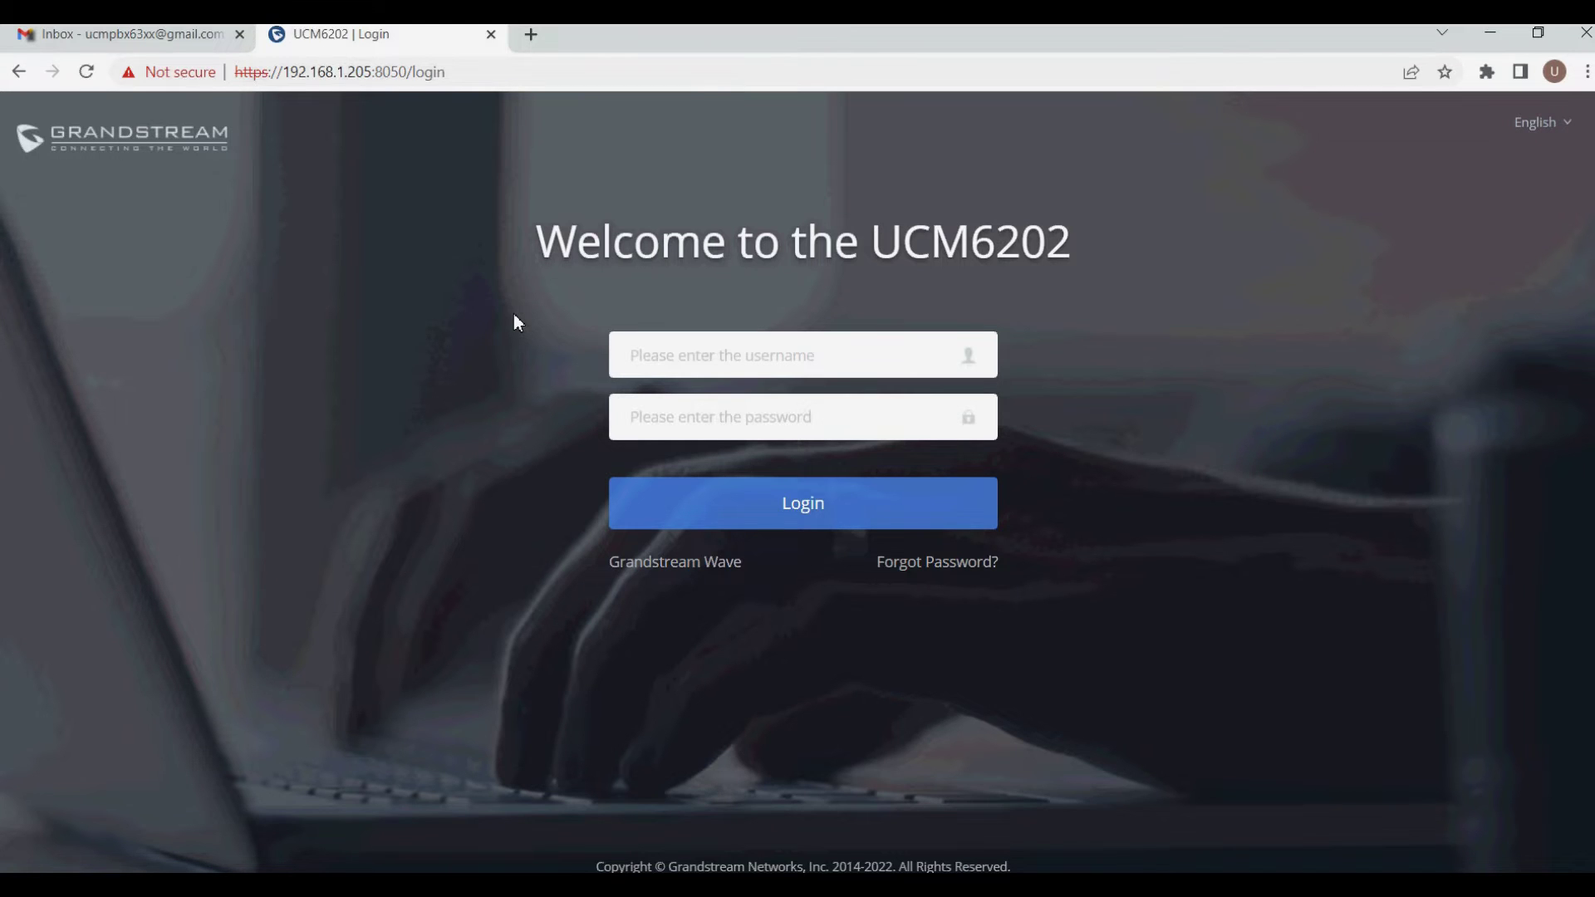
- Log in with the admin credentials and open System Settings > Email Settings
click(637, 354)
key(Tab)
key(Return)
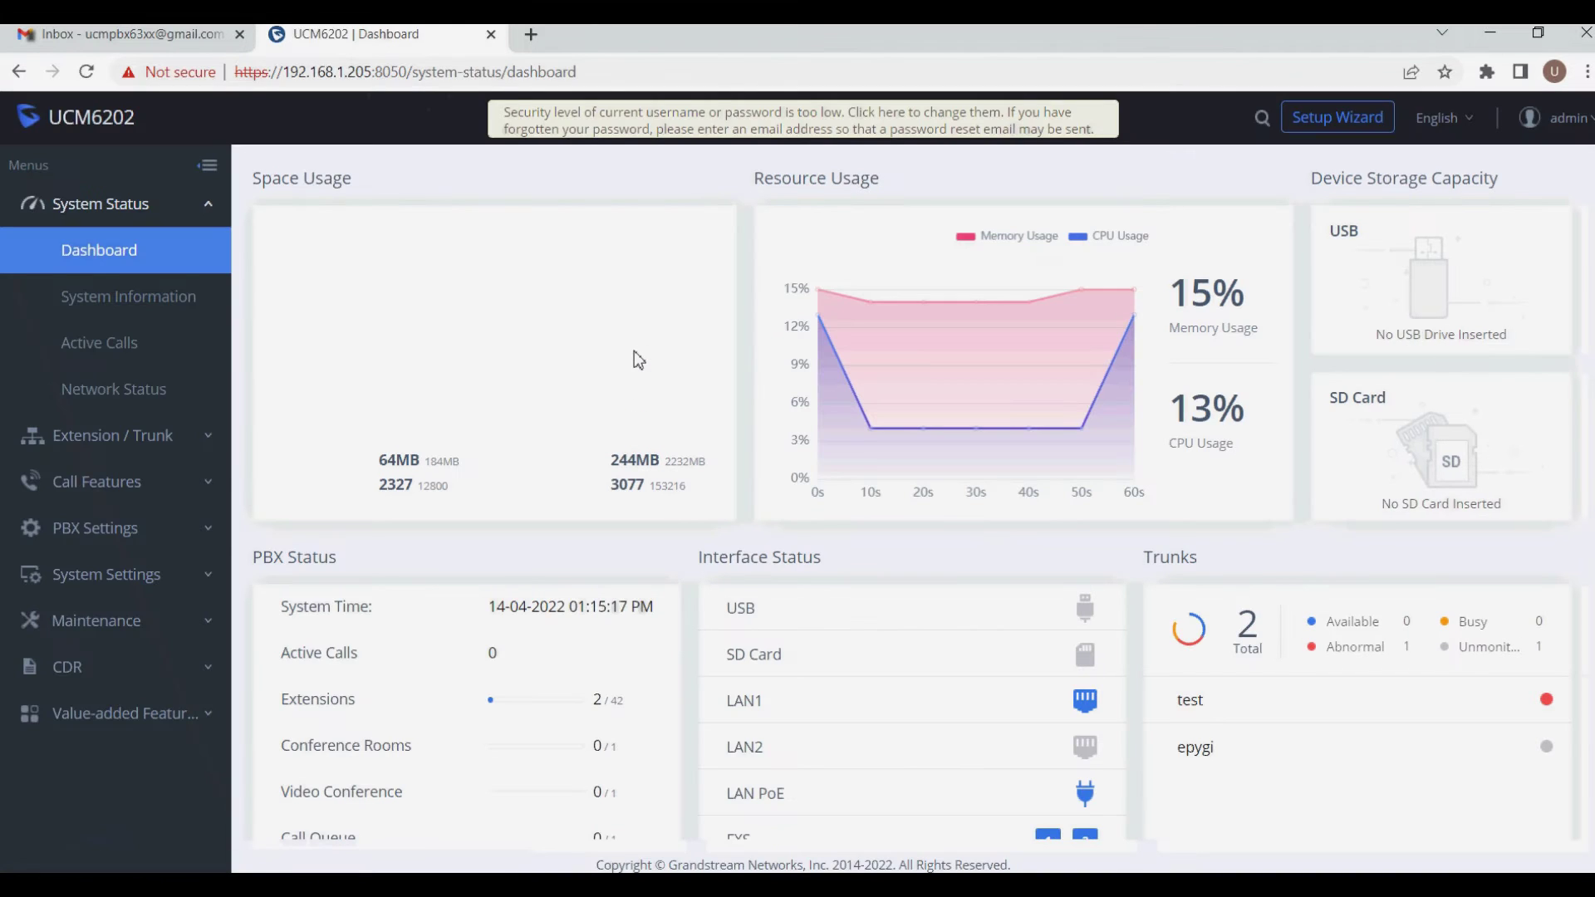
click(141, 579)
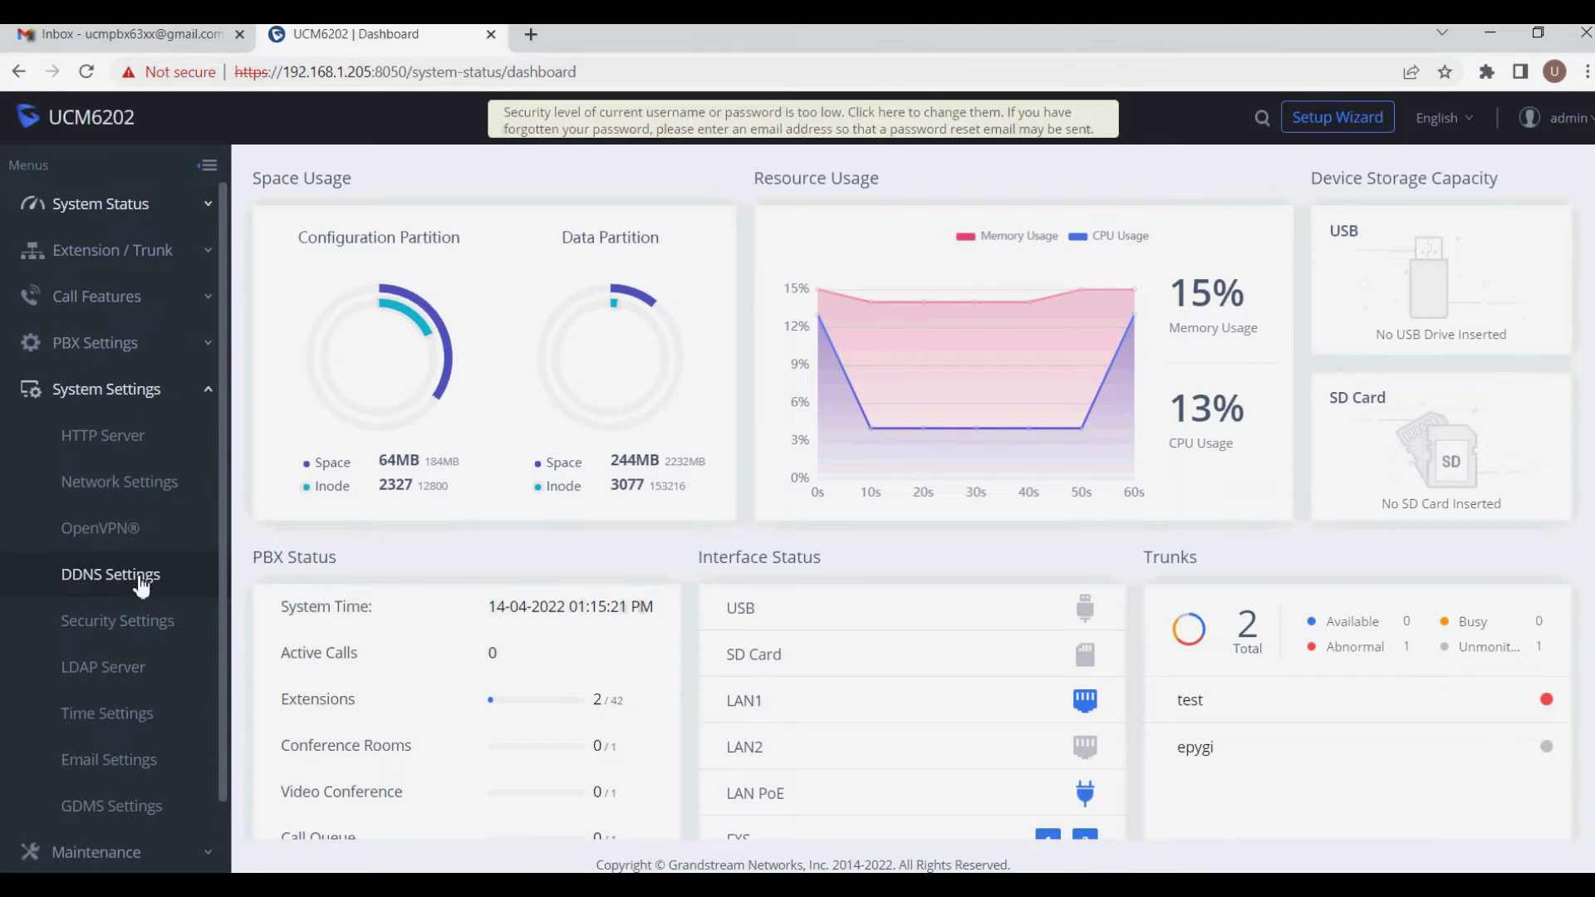
click(124, 763)
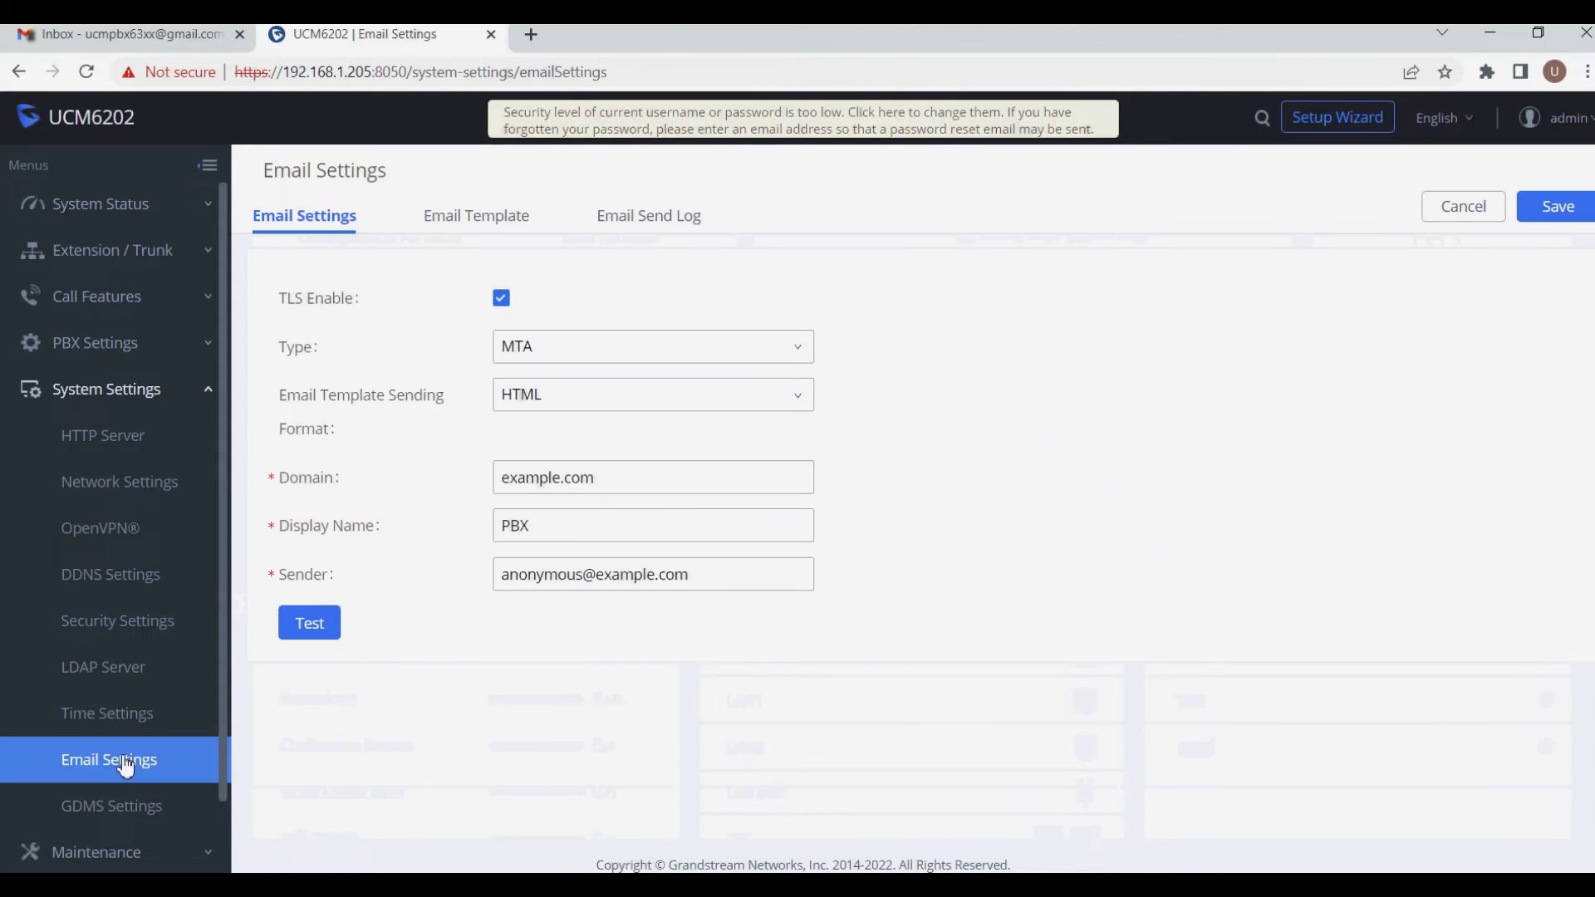
- Set the email type to Client with SMTP server smtp.gmail.com:465
click(625, 349)
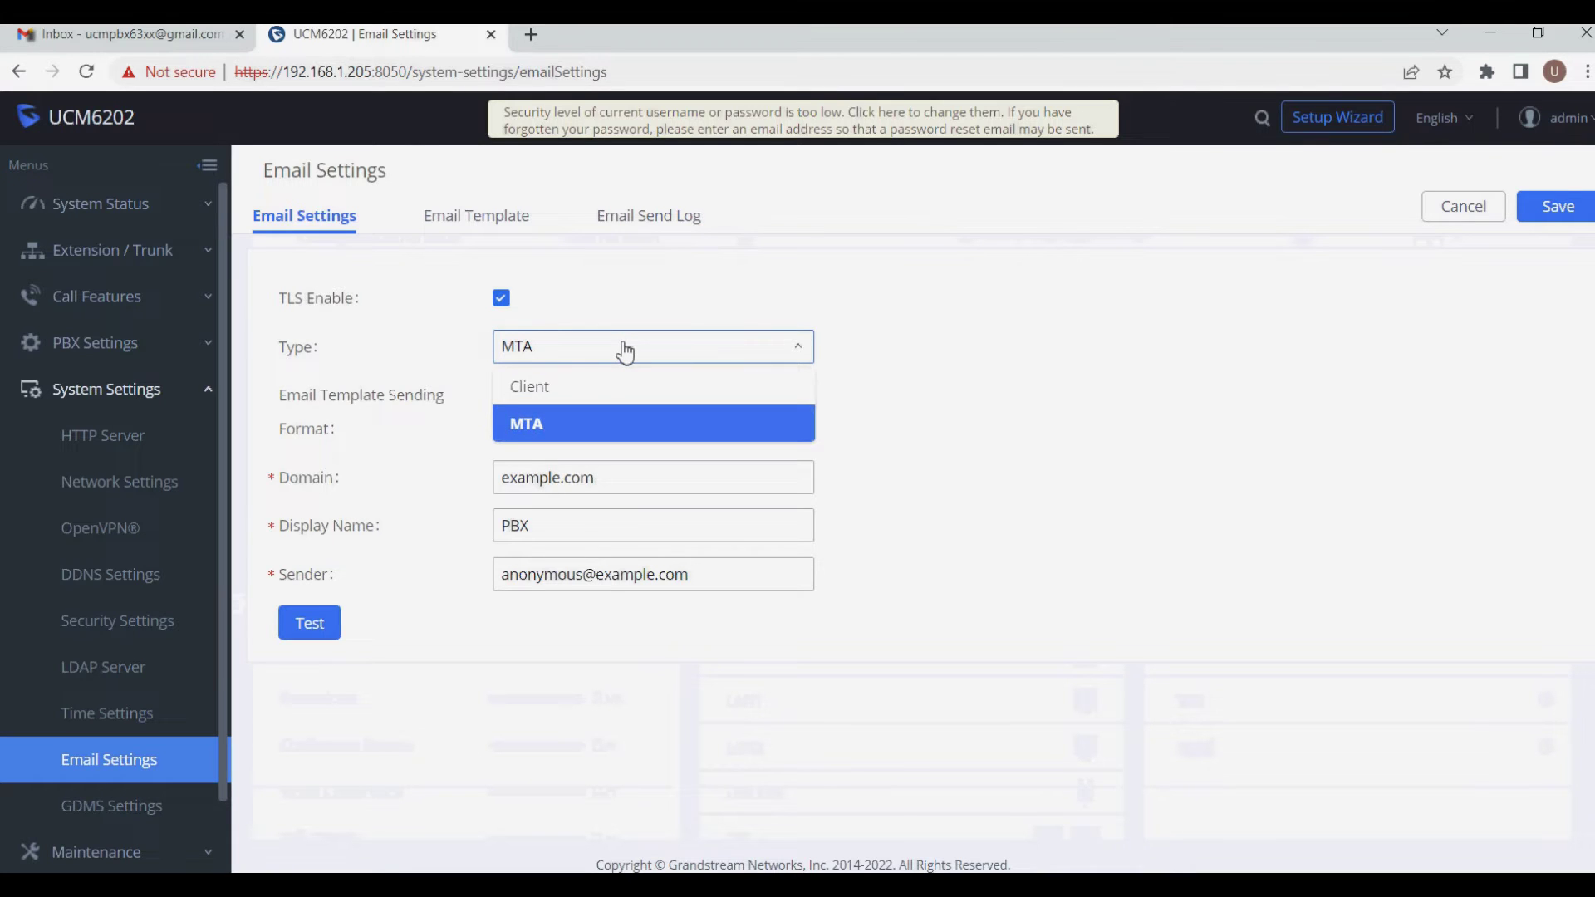
click(566, 387)
click(532, 482)
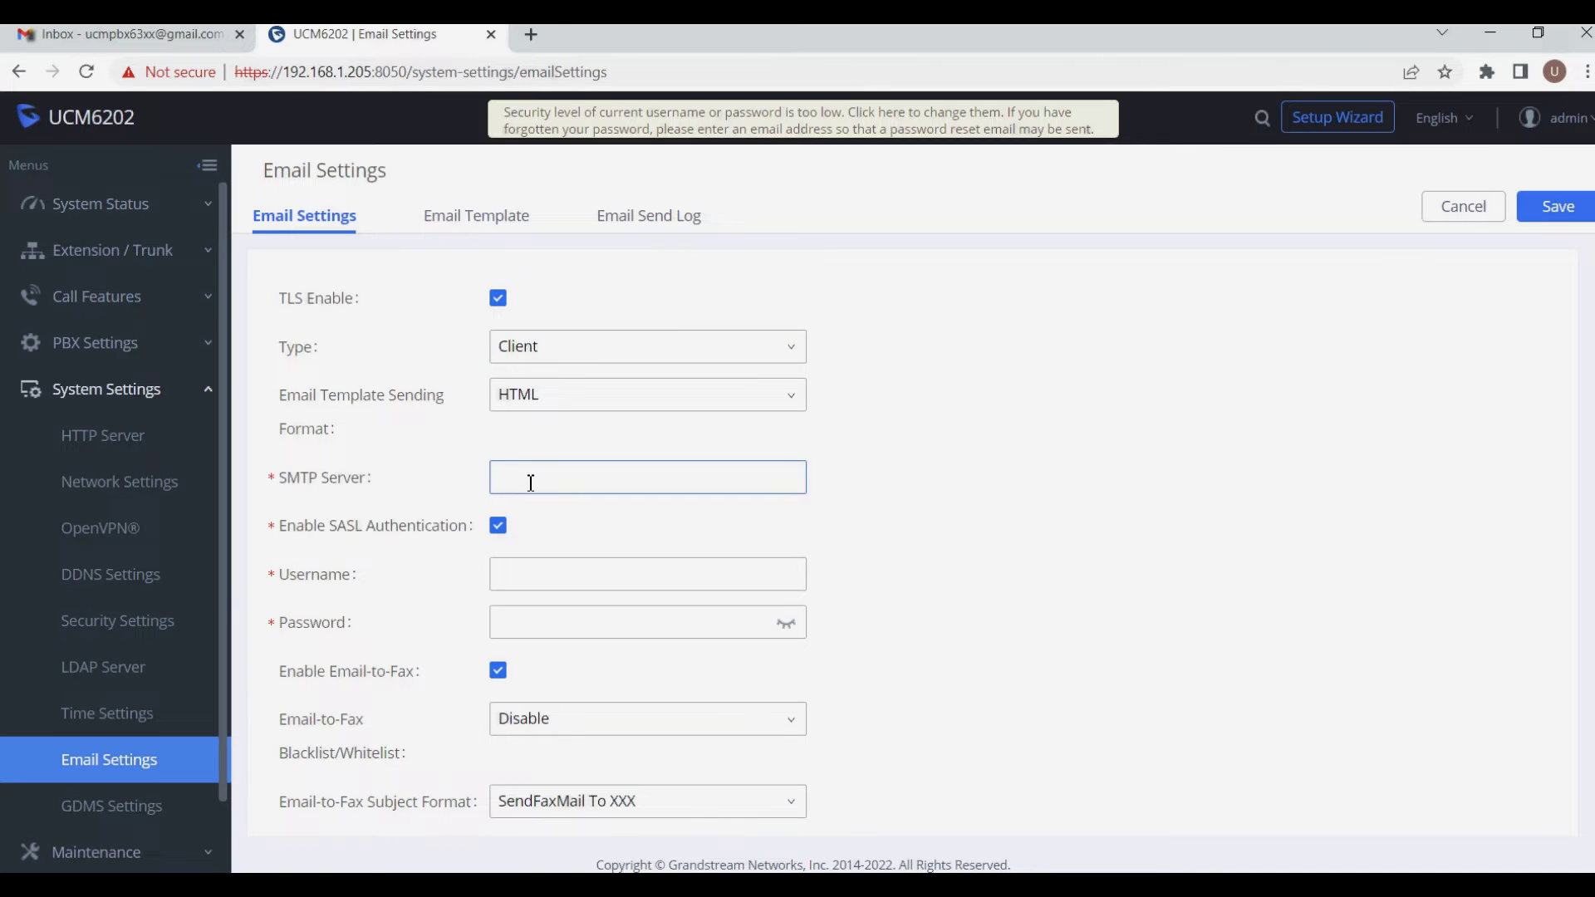
text(smtp.gmail.com:465)
click(560, 569)
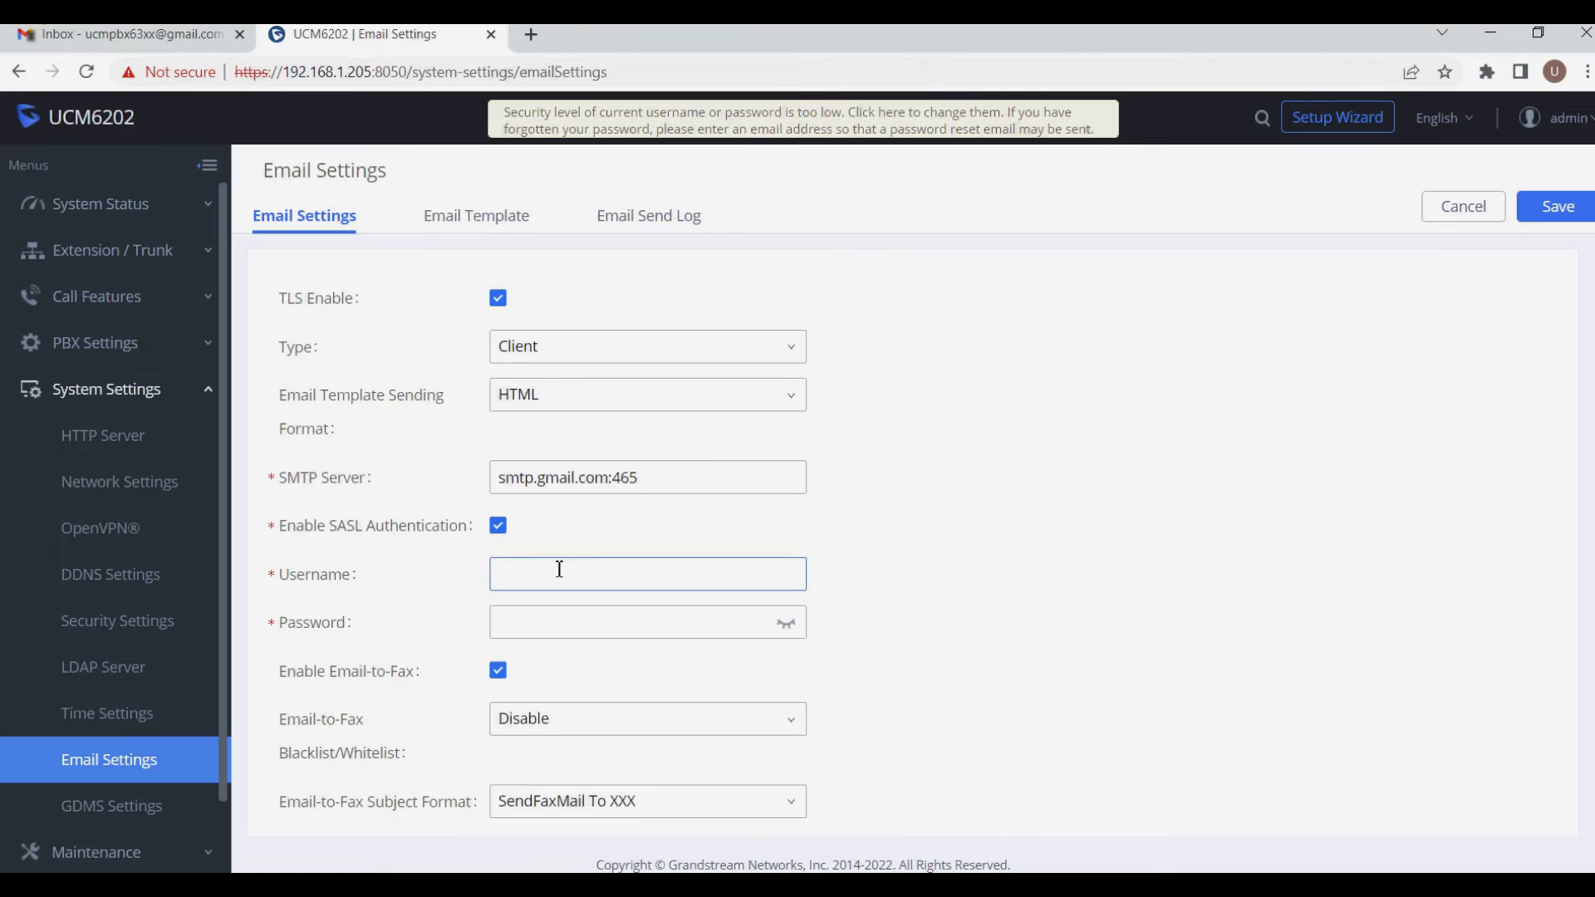
- From Gmail, open Manage your Google Account and go to the Security page
click(141, 35)
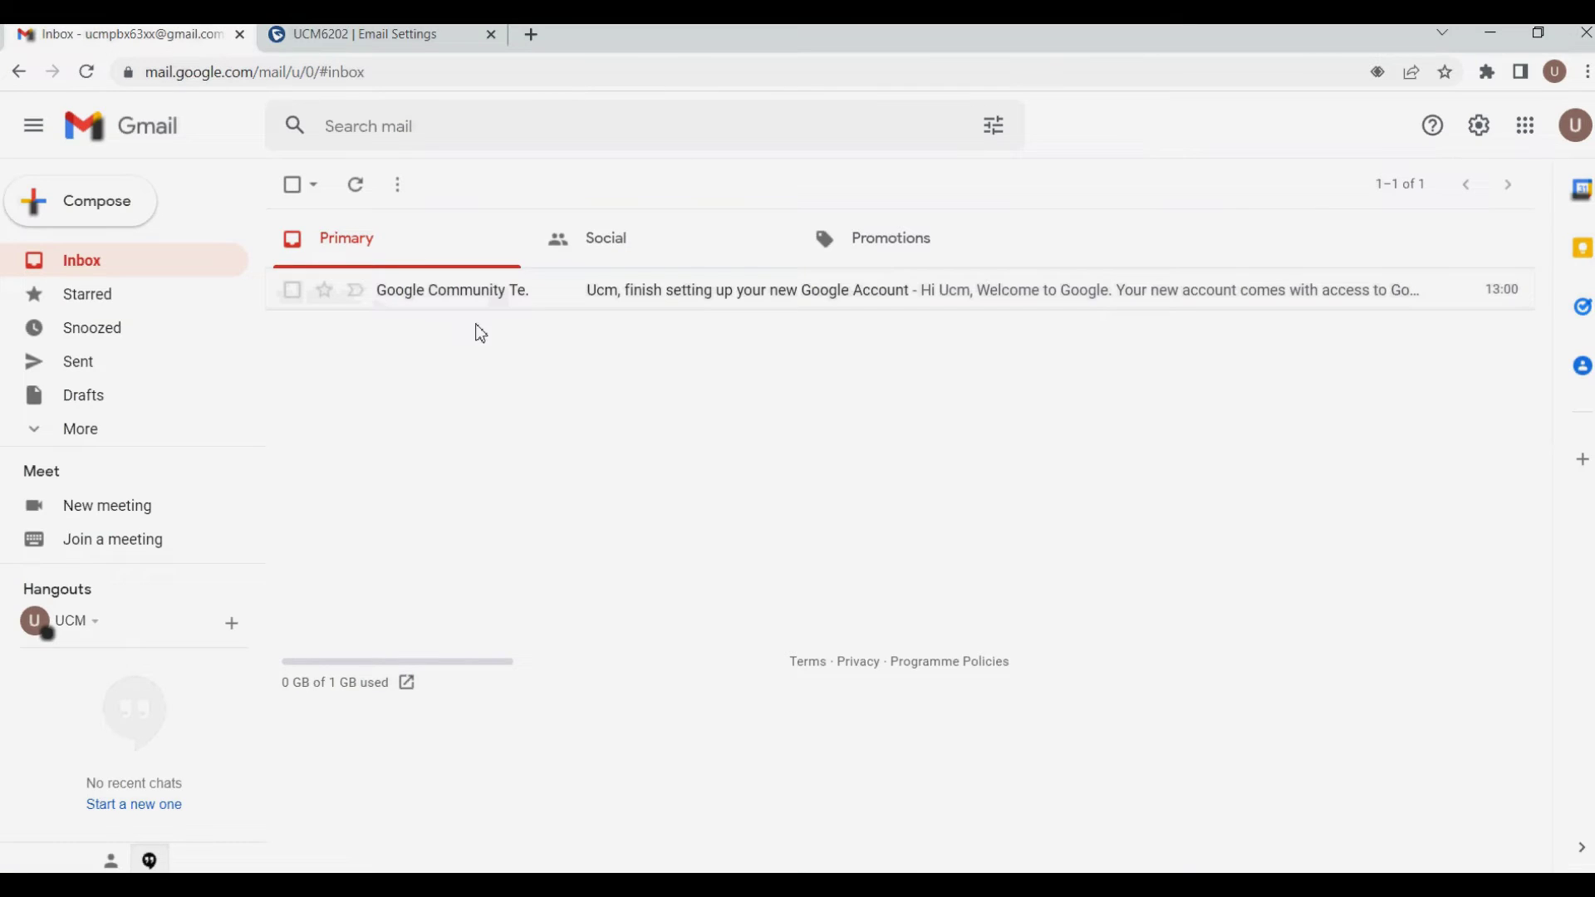
click(1577, 126)
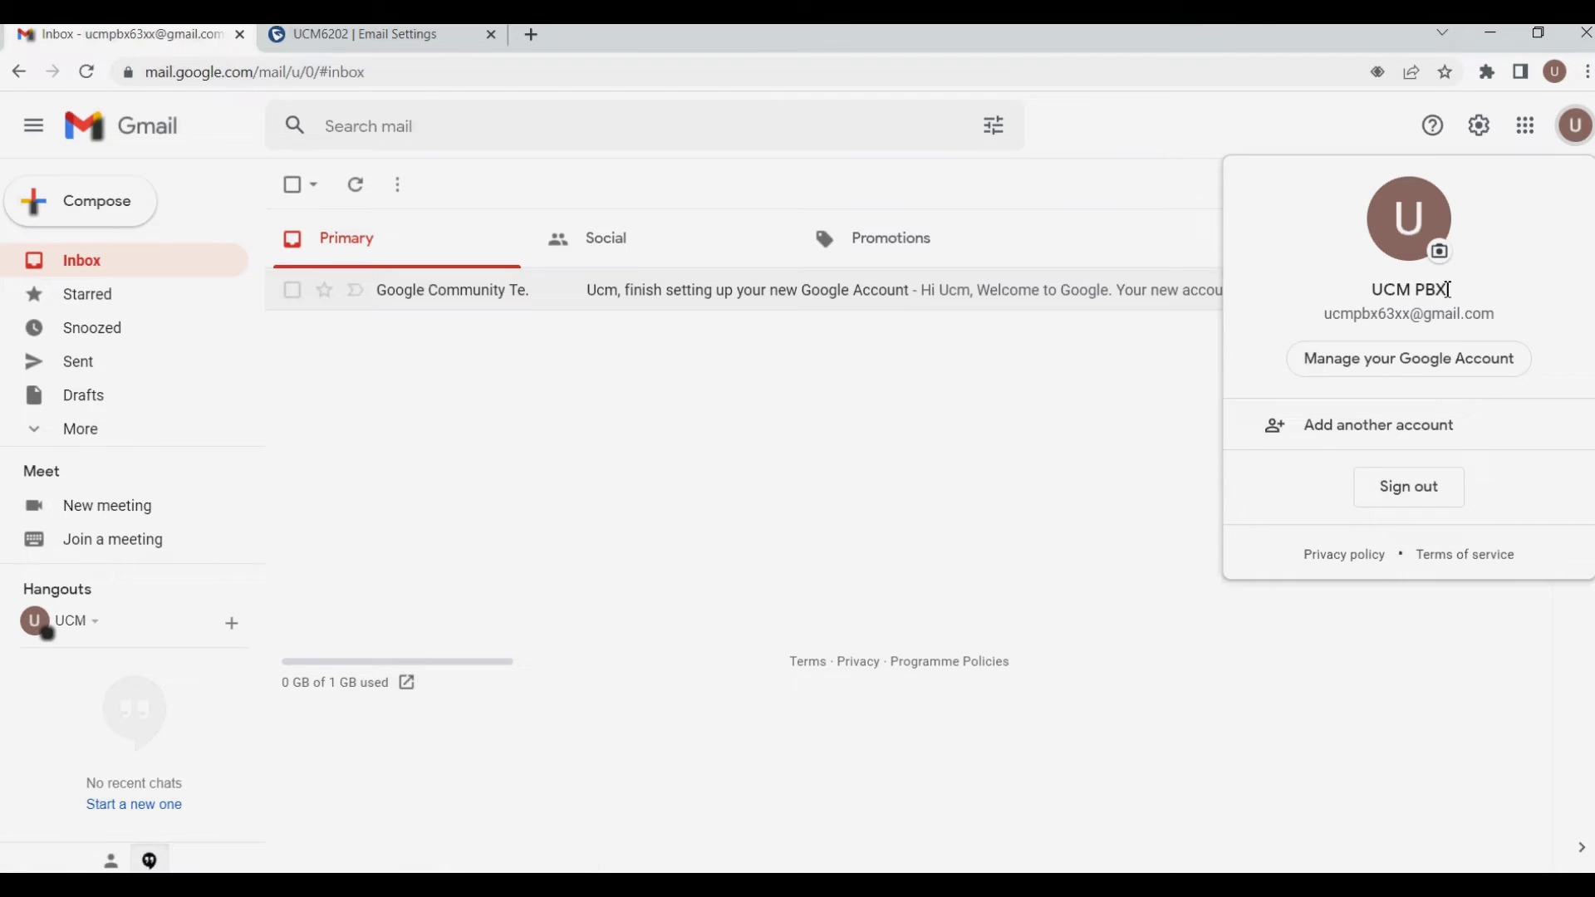
click(1398, 371)
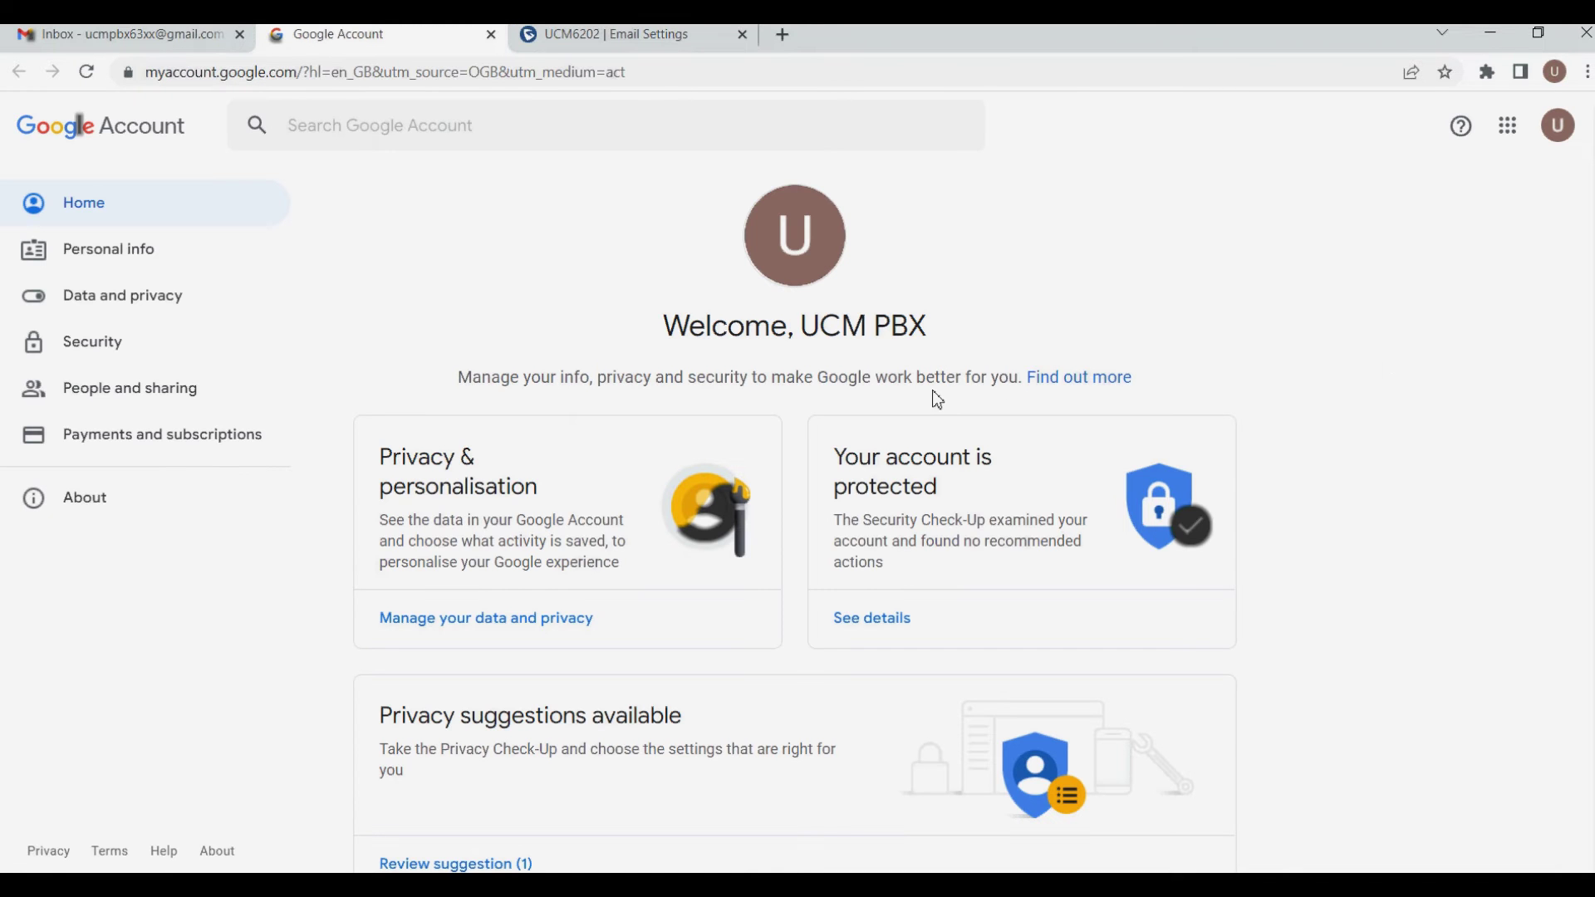
click(95, 340)
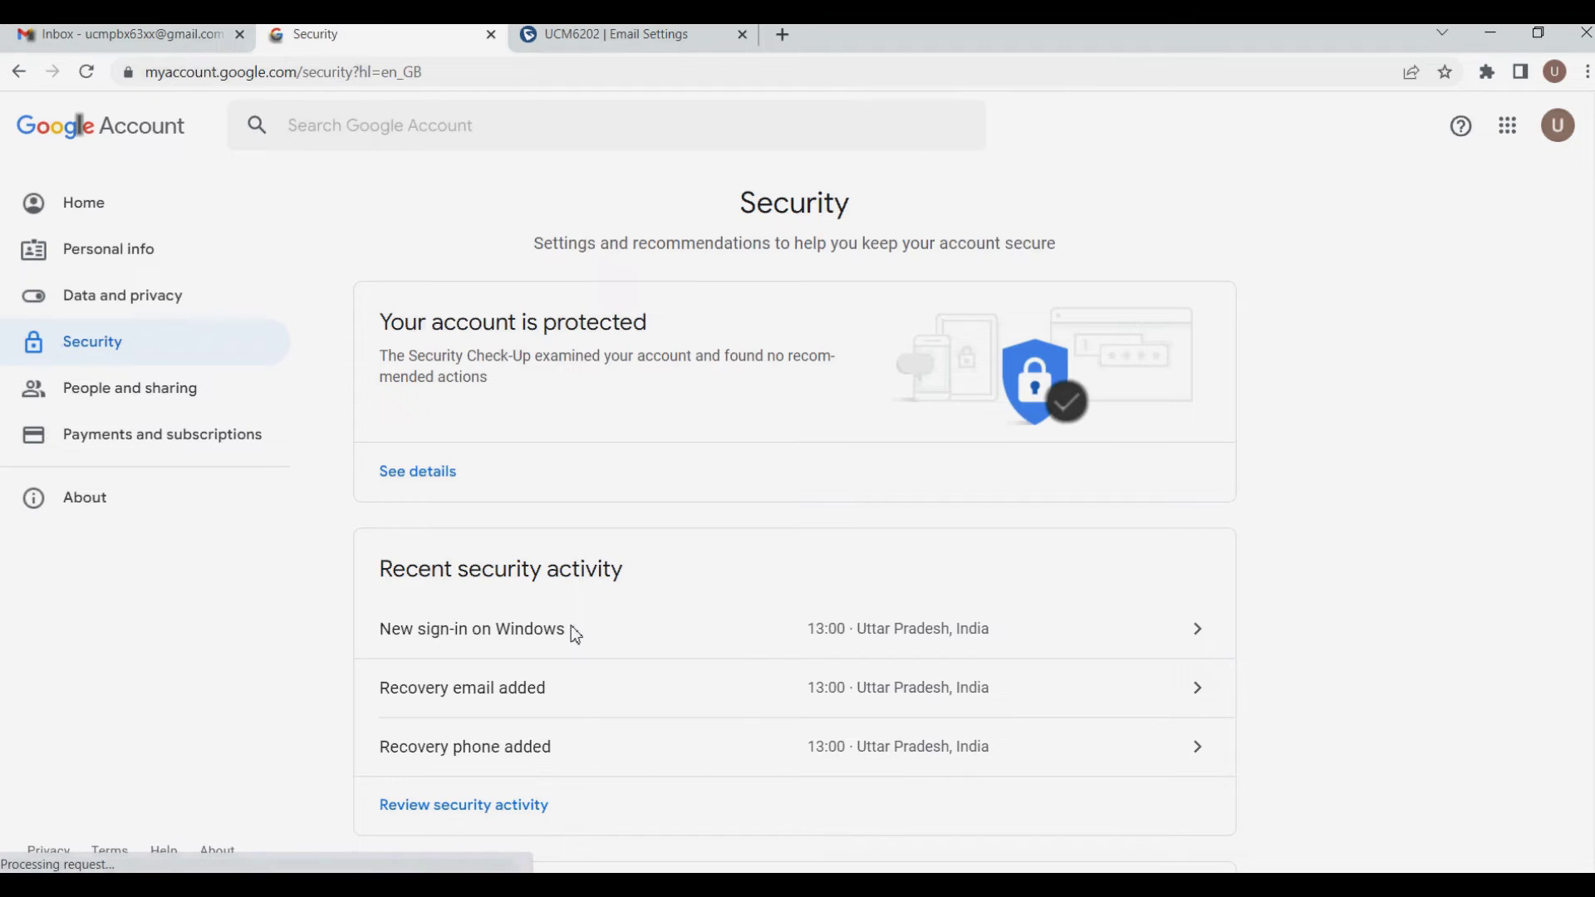
scroll(572, 634, down, 4)
scroll(575, 634, down, 4)
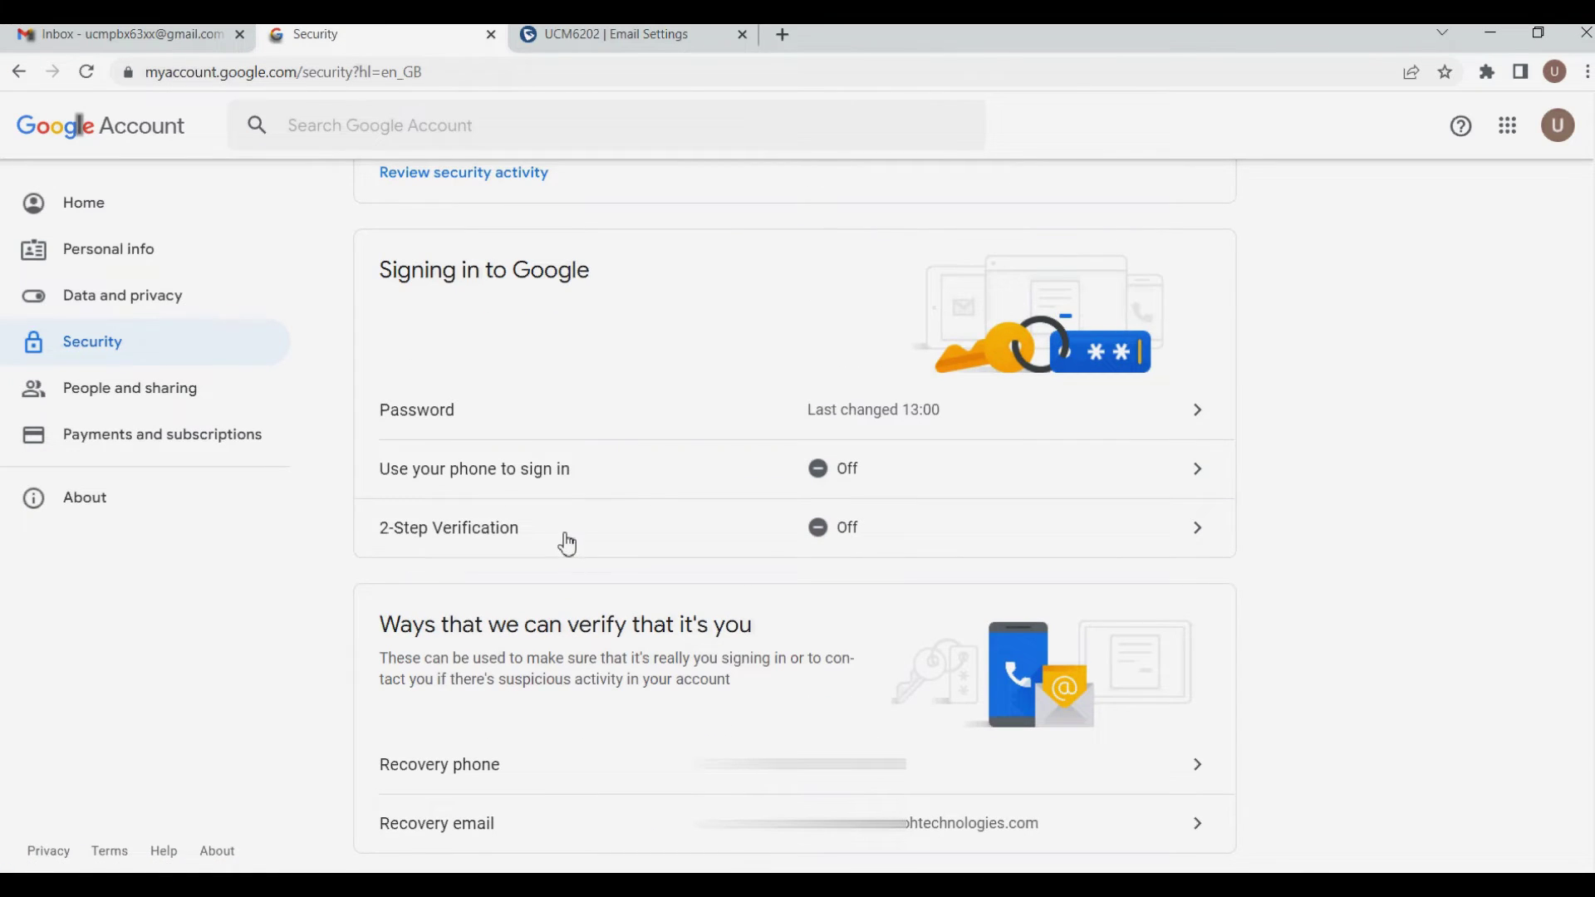
- Start 2-Step Verification setup and confirm identity with the account password
click(835, 532)
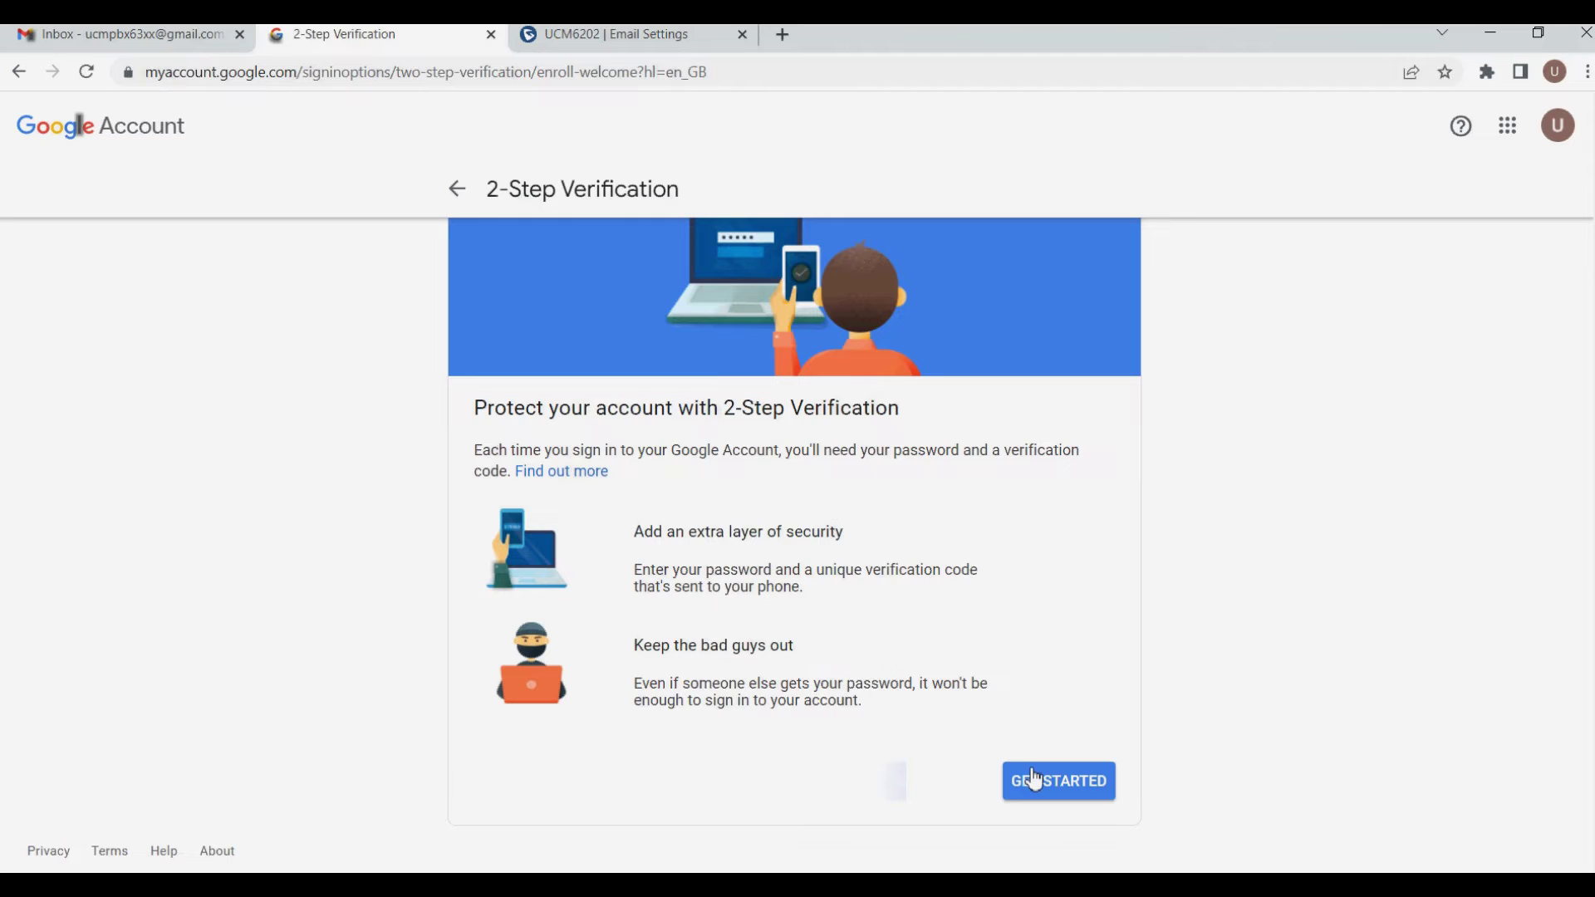
click(1035, 781)
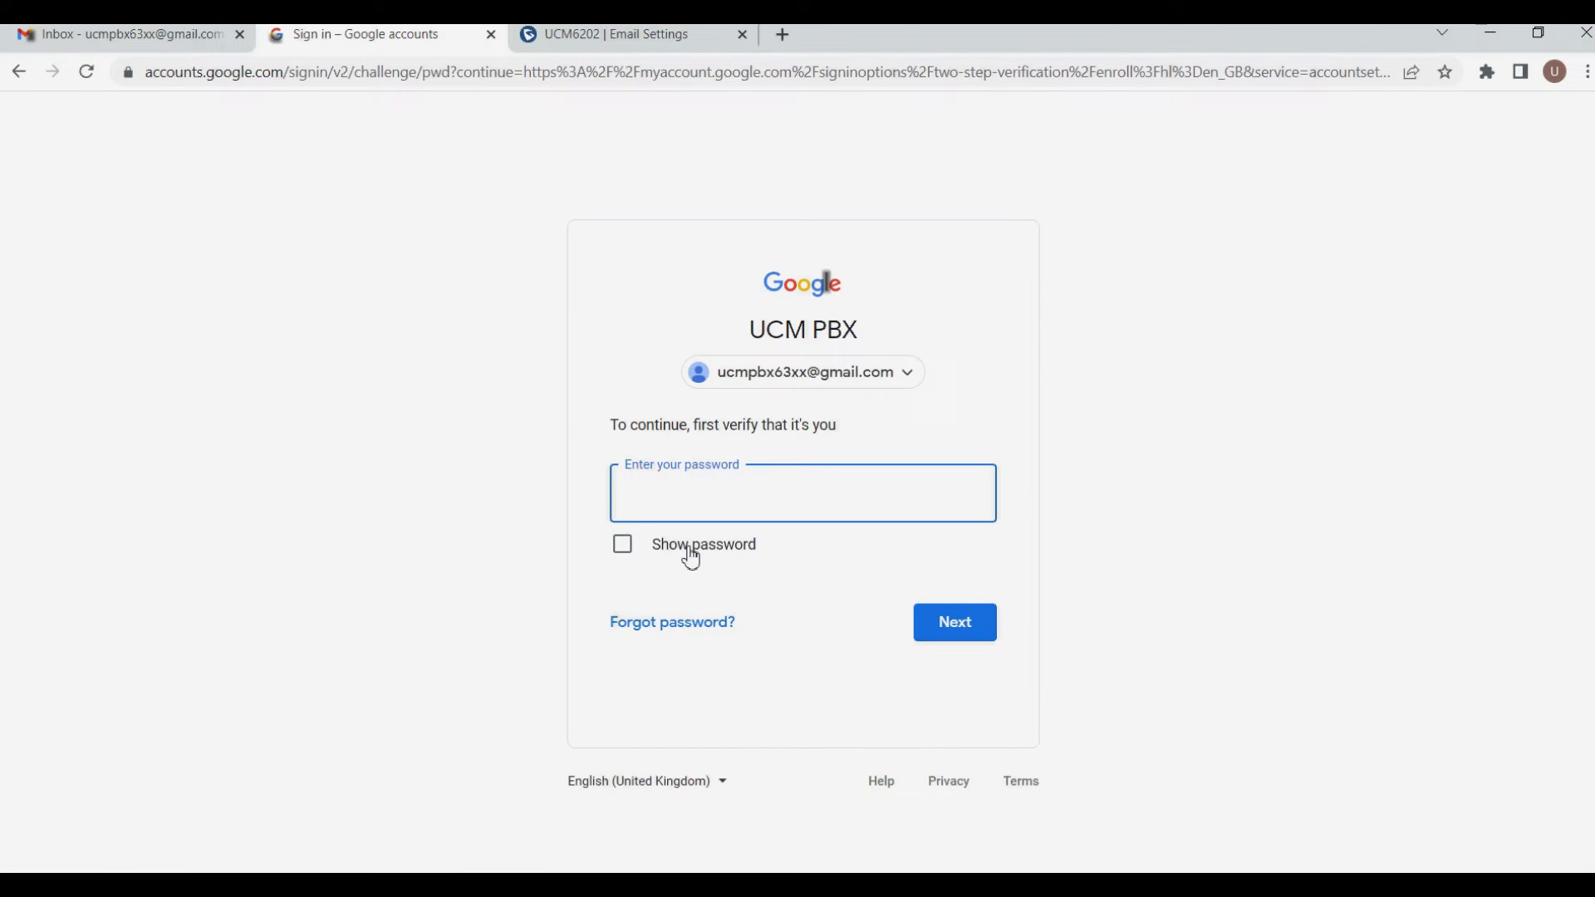
text(**********)
key(Return)
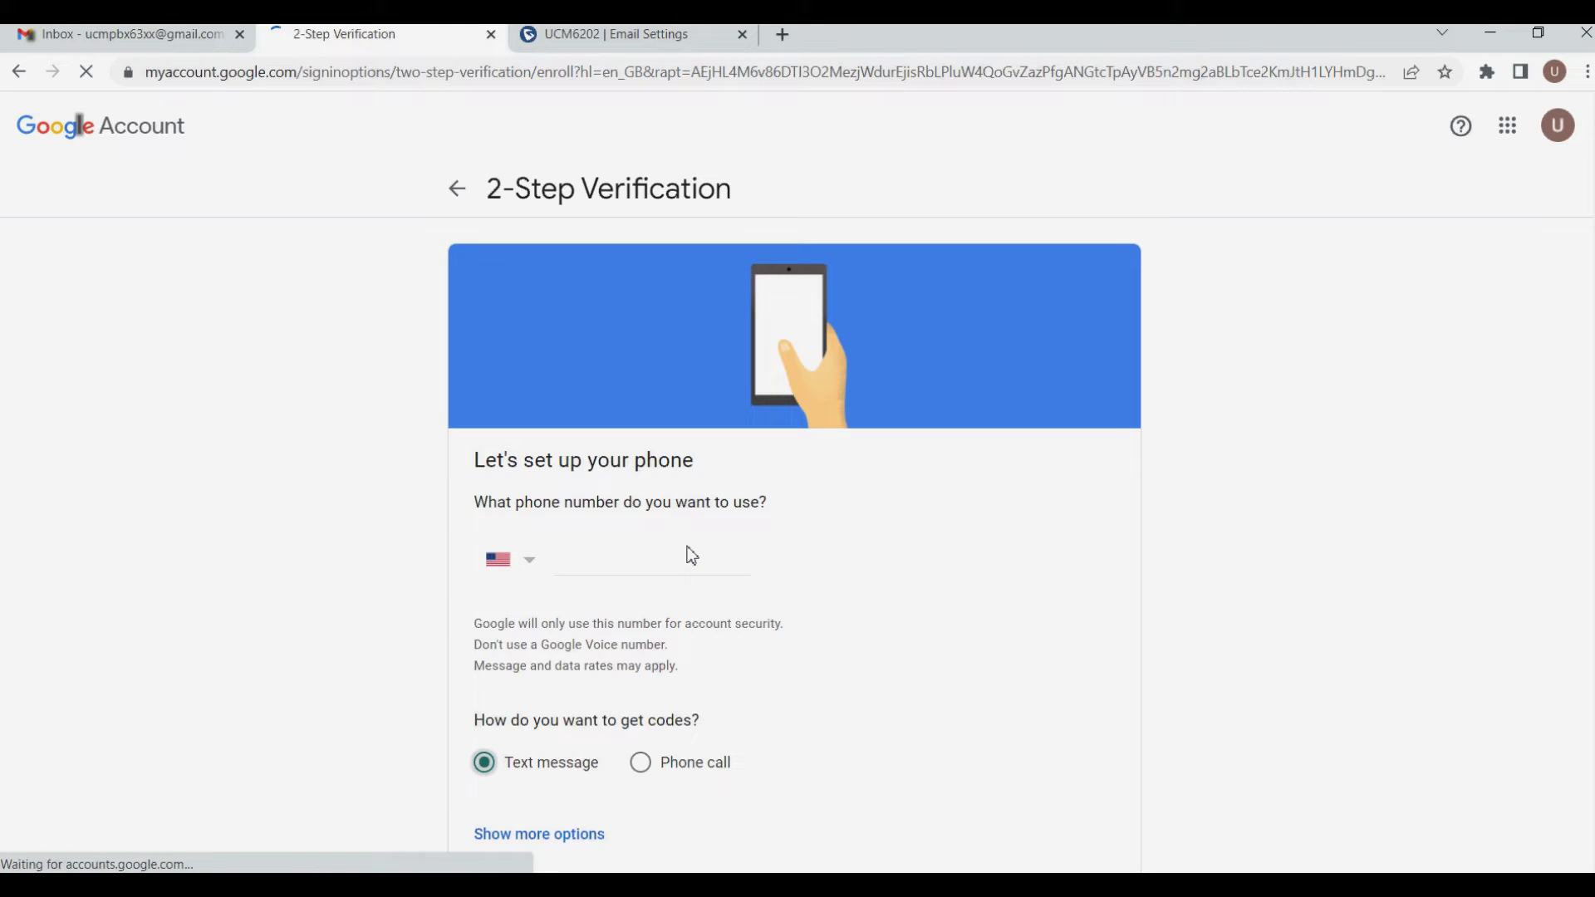
scroll(692, 555, down, 1)
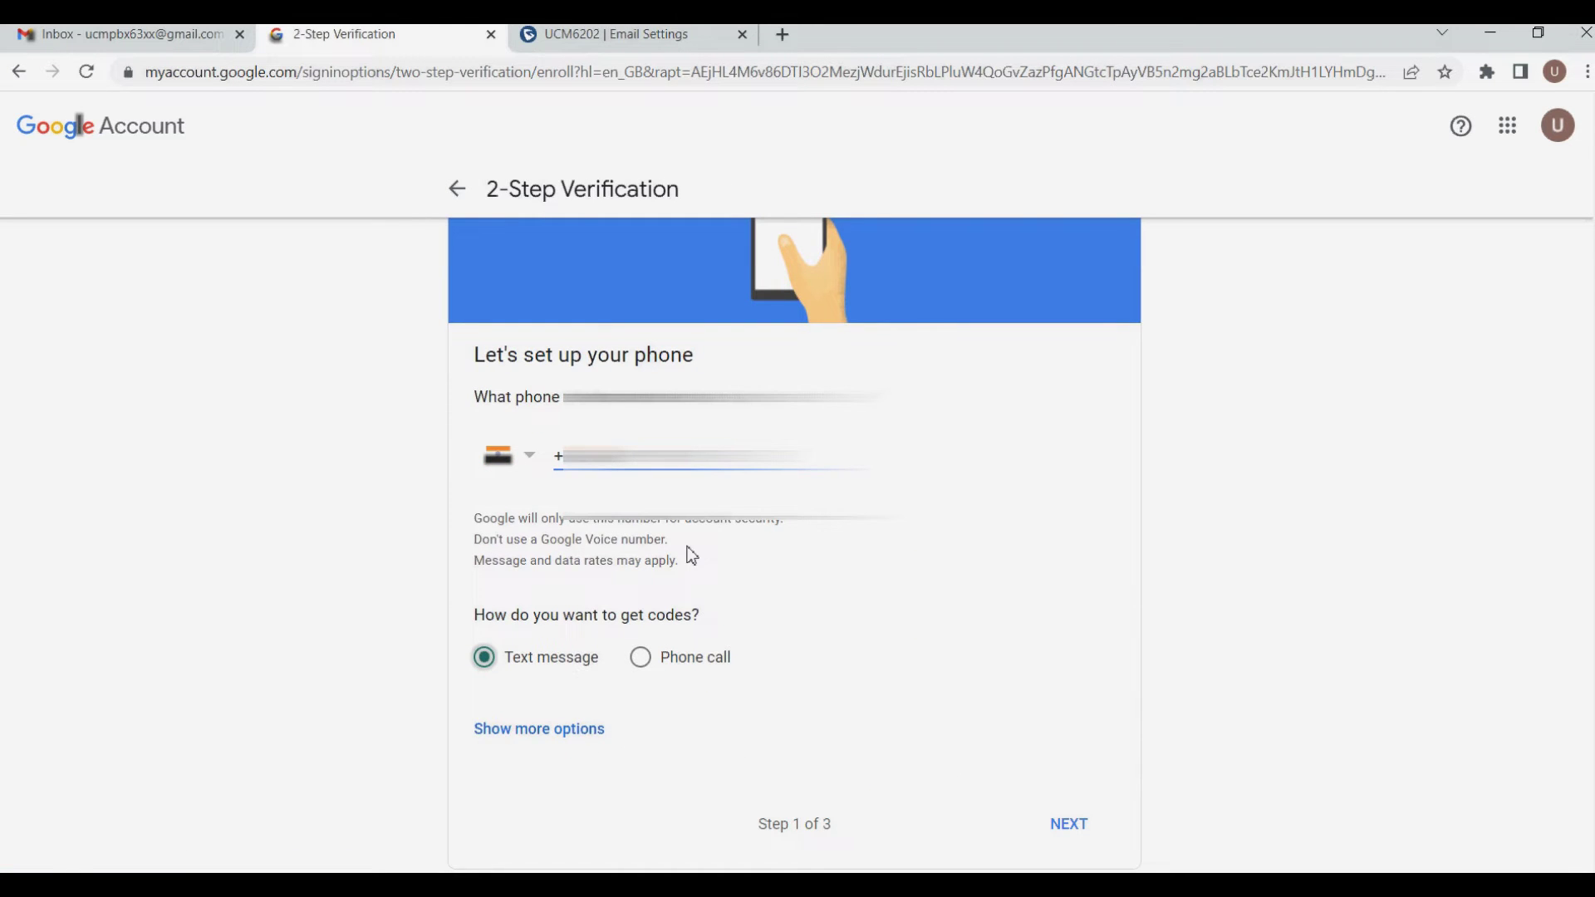
scroll(690, 550, down, 1)
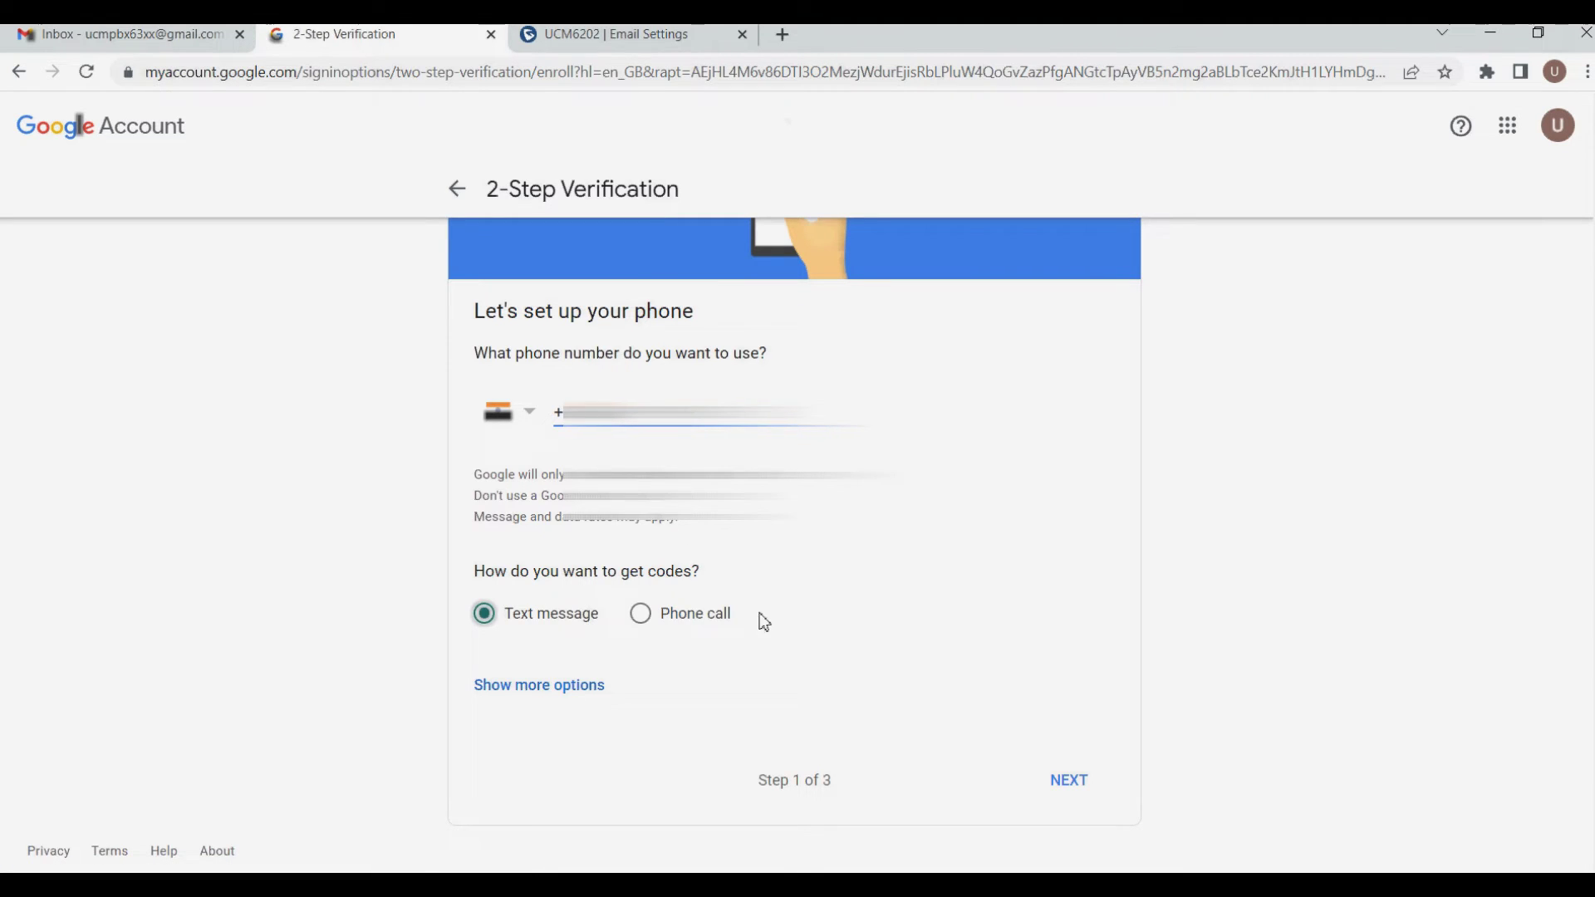
- Verify the phone with the SMS code, turn on 2-Step Verification, and return to Security
click(1072, 785)
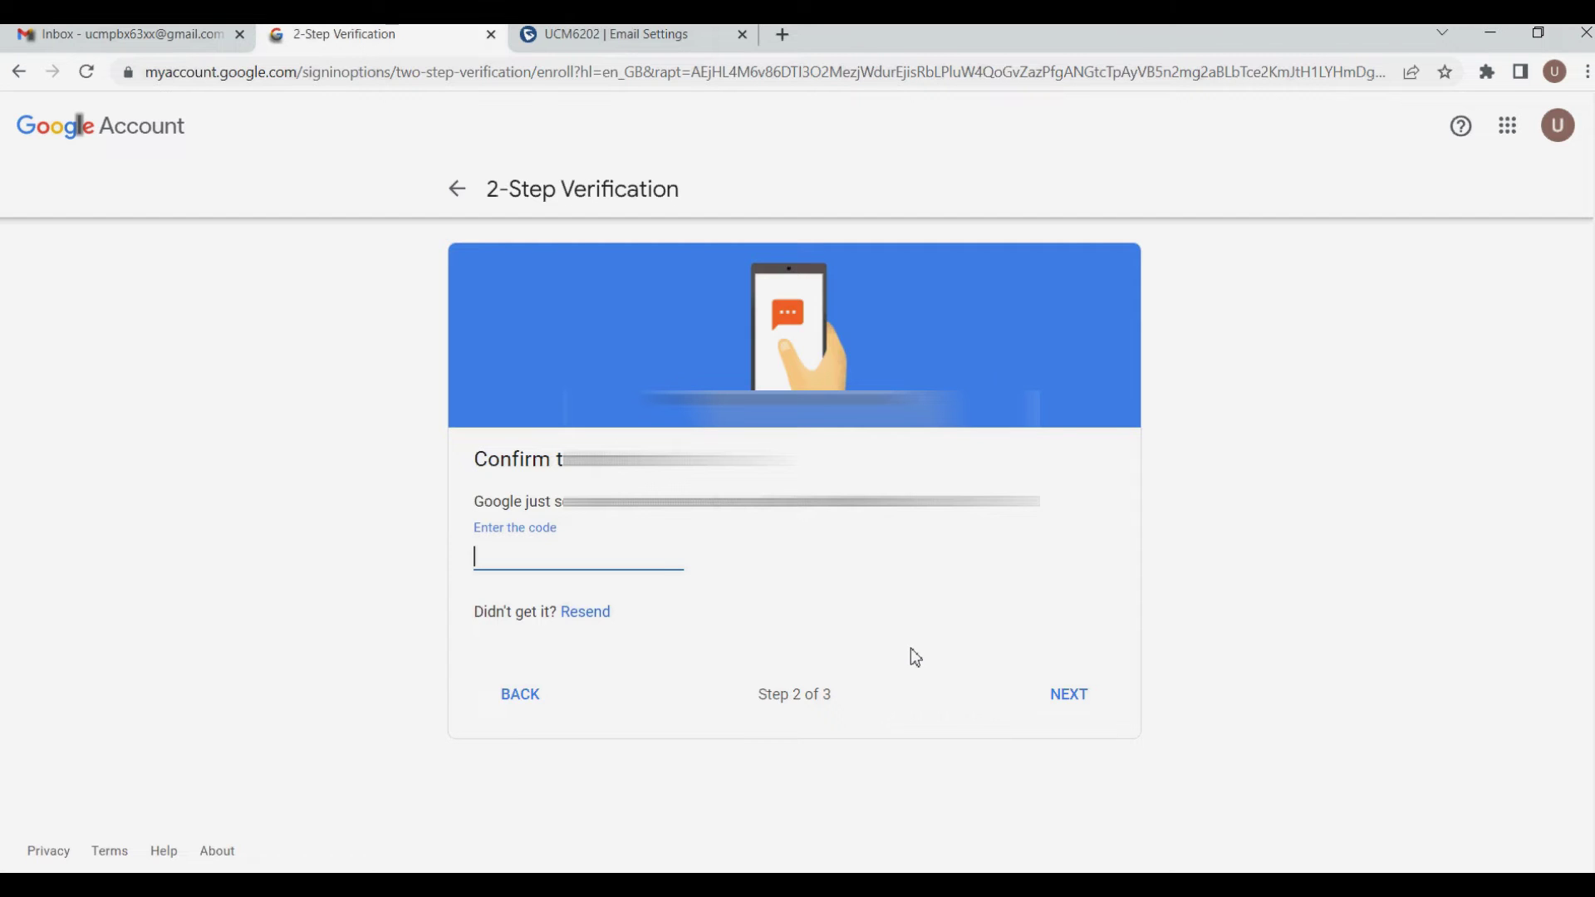
key(Return)
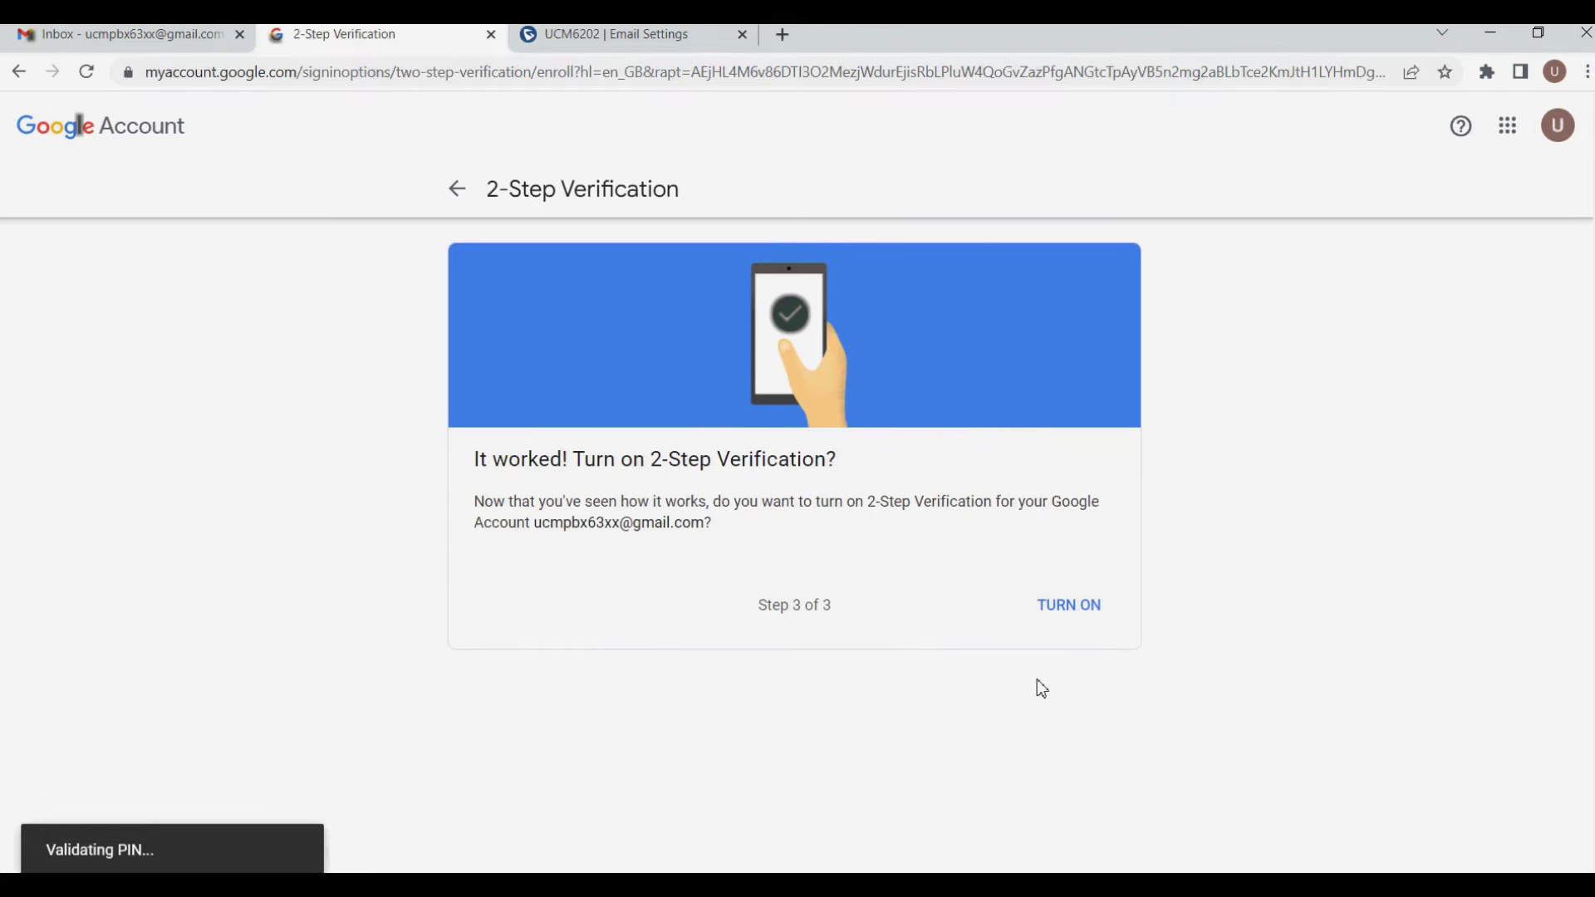
click(1044, 609)
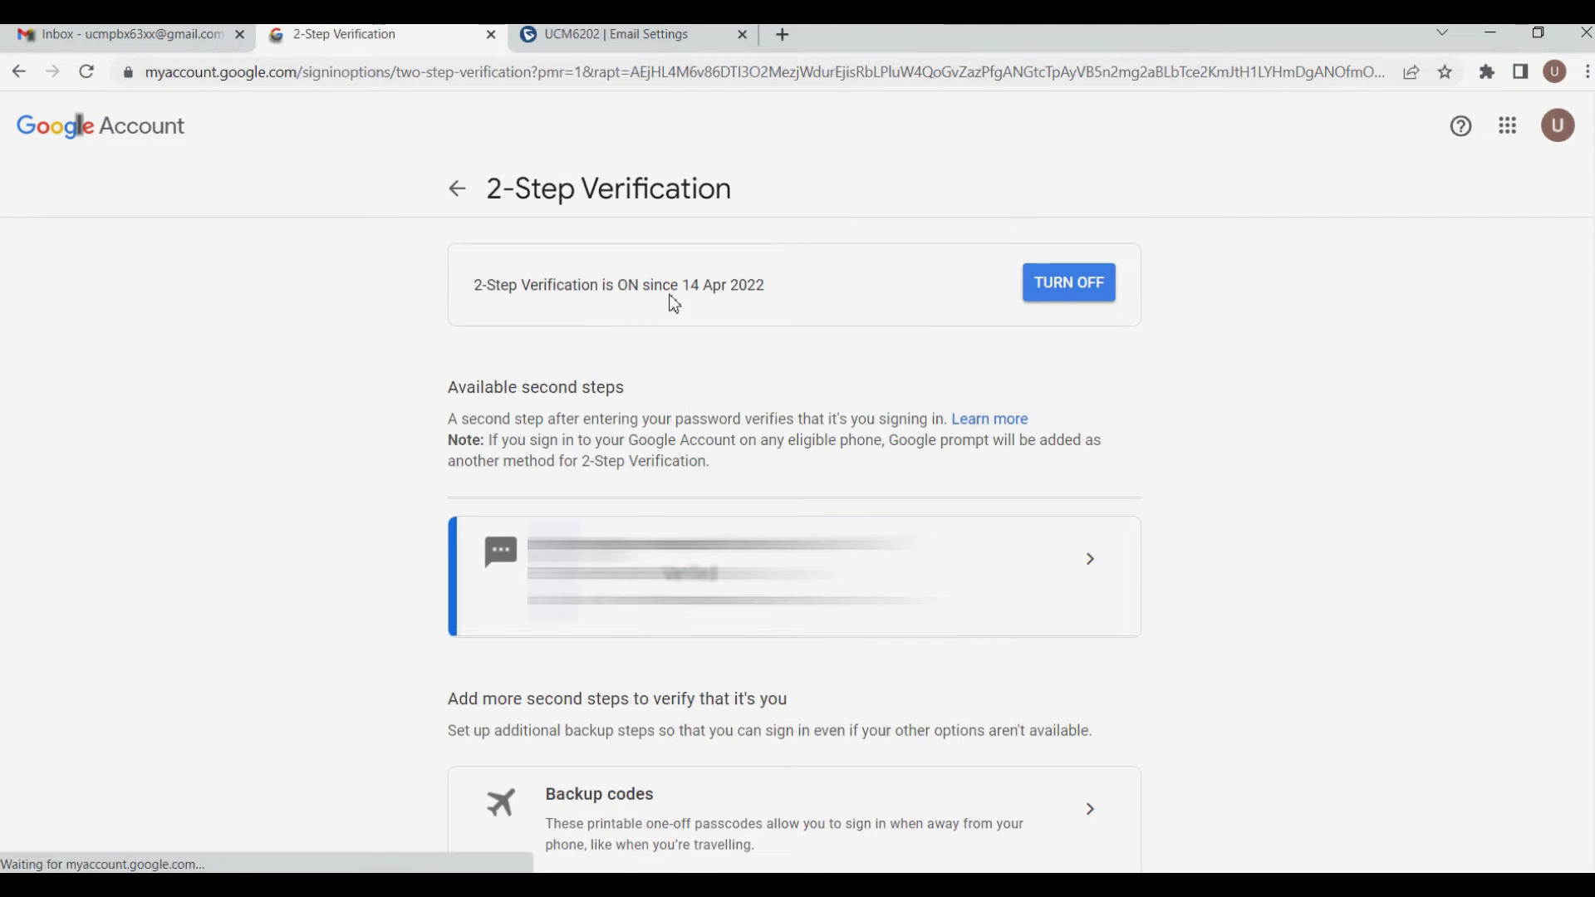
click(457, 193)
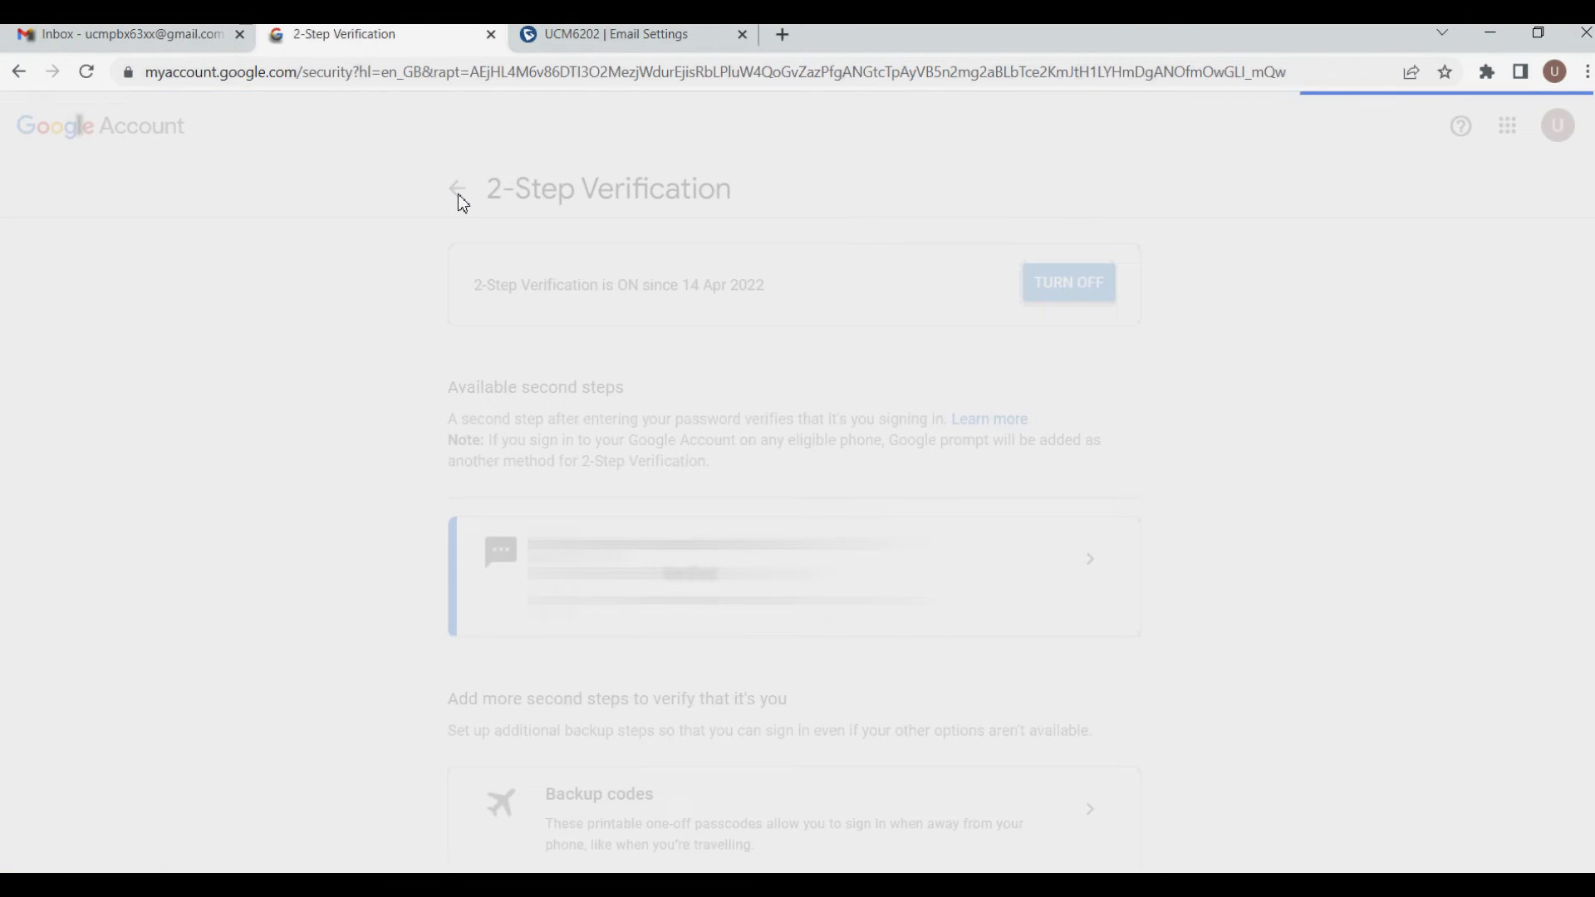
- Open App passwords on the Security page, re-entering the account password
scroll(632, 619, down, 3)
scroll(631, 619, down, 3)
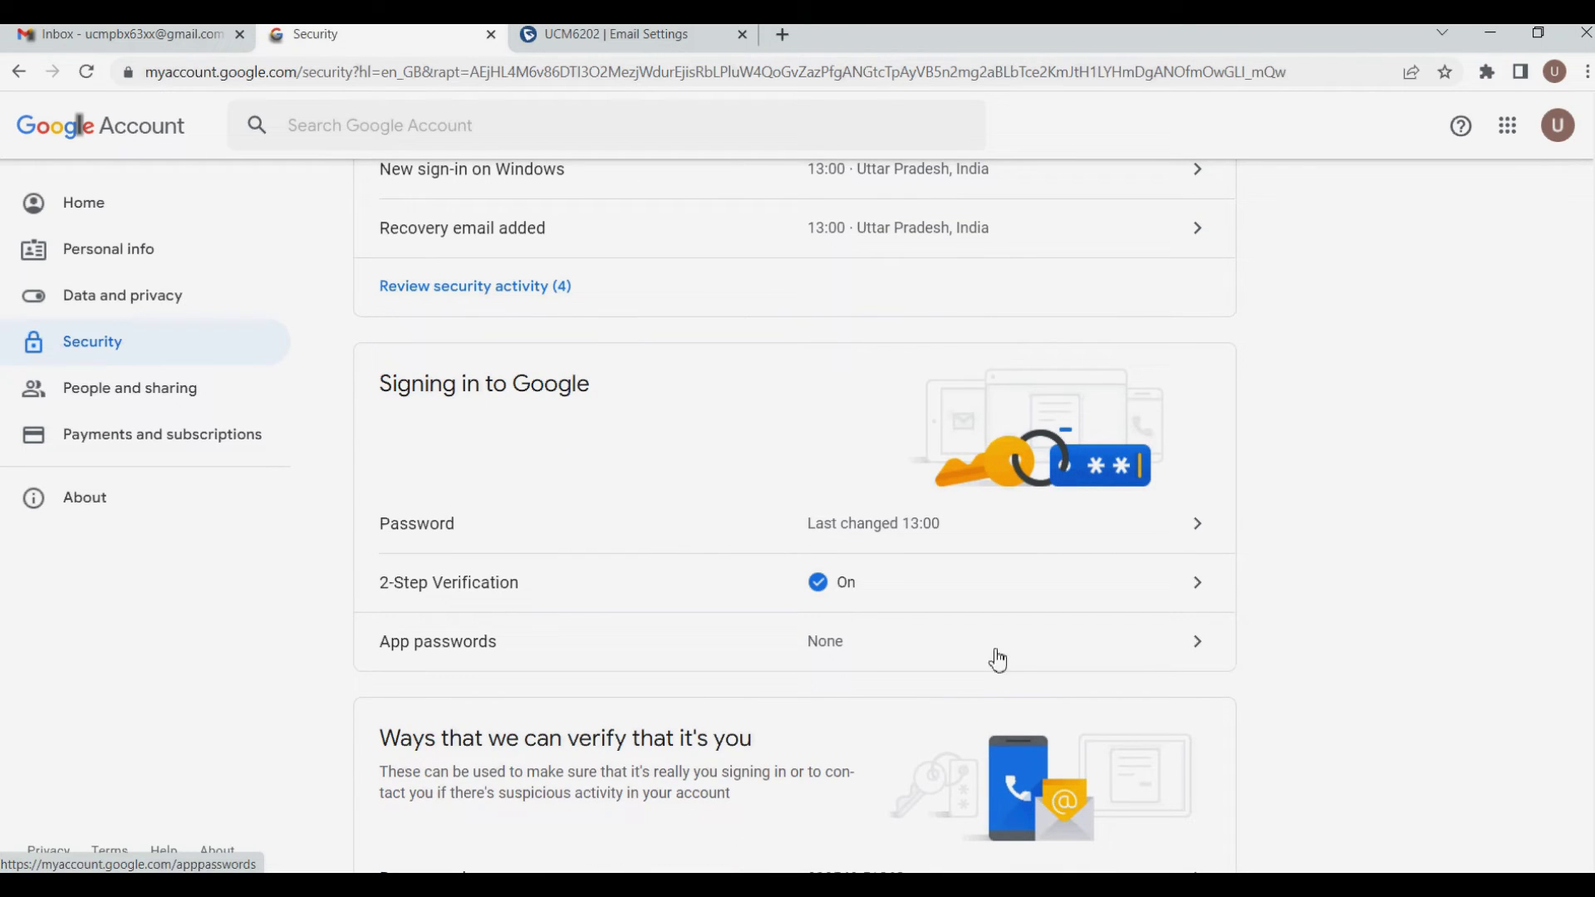
click(1051, 667)
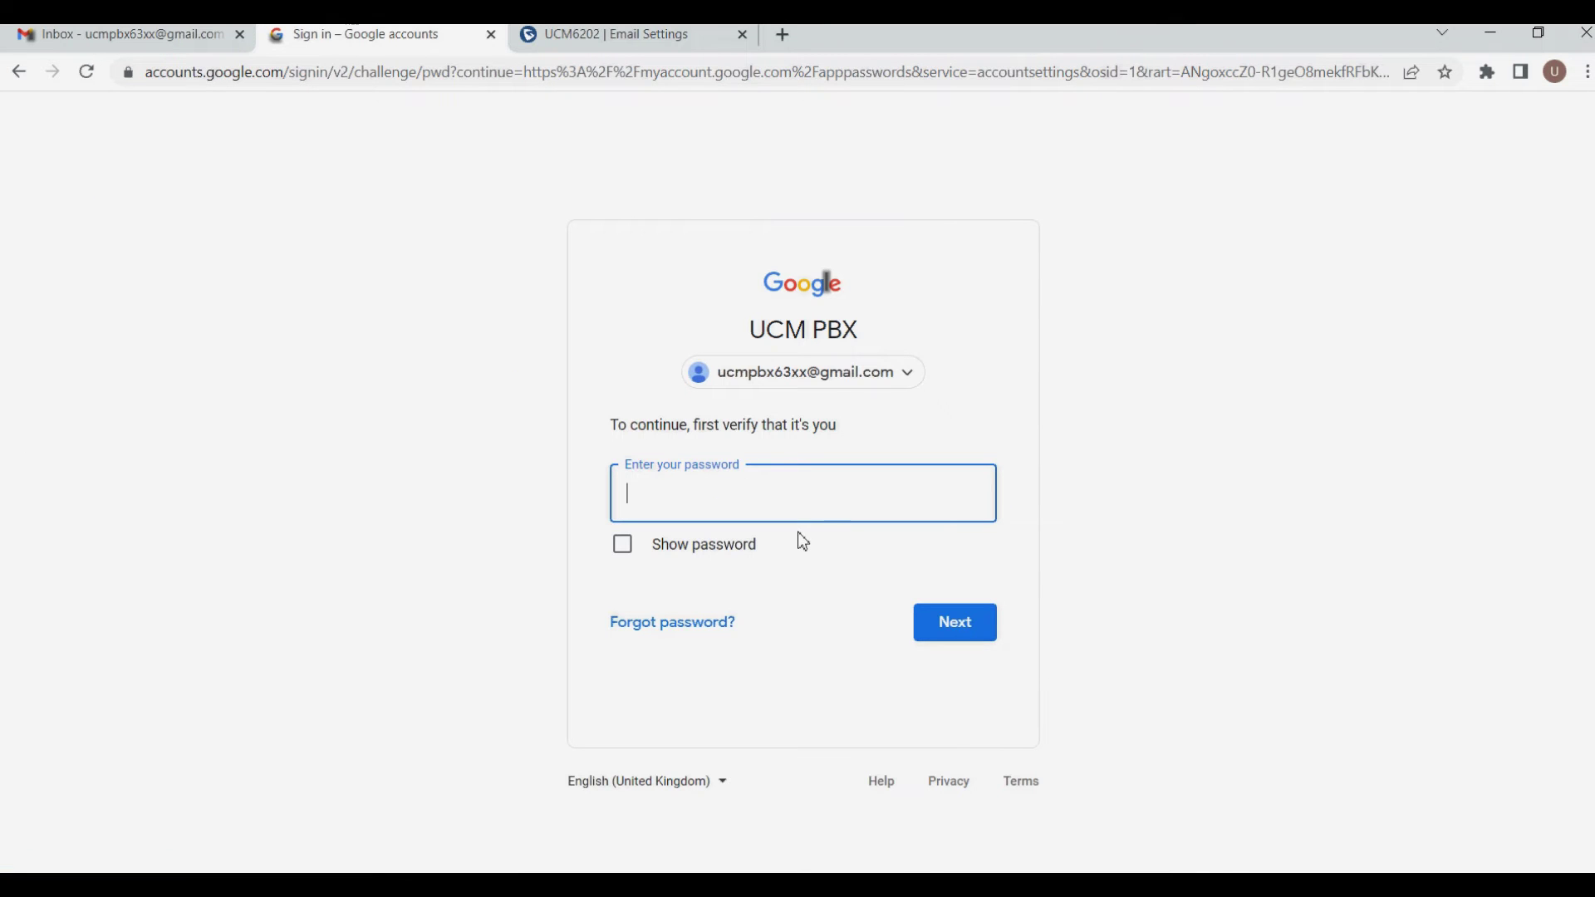
text(••••••••••••)
text(•••••••••••)
key(Return)
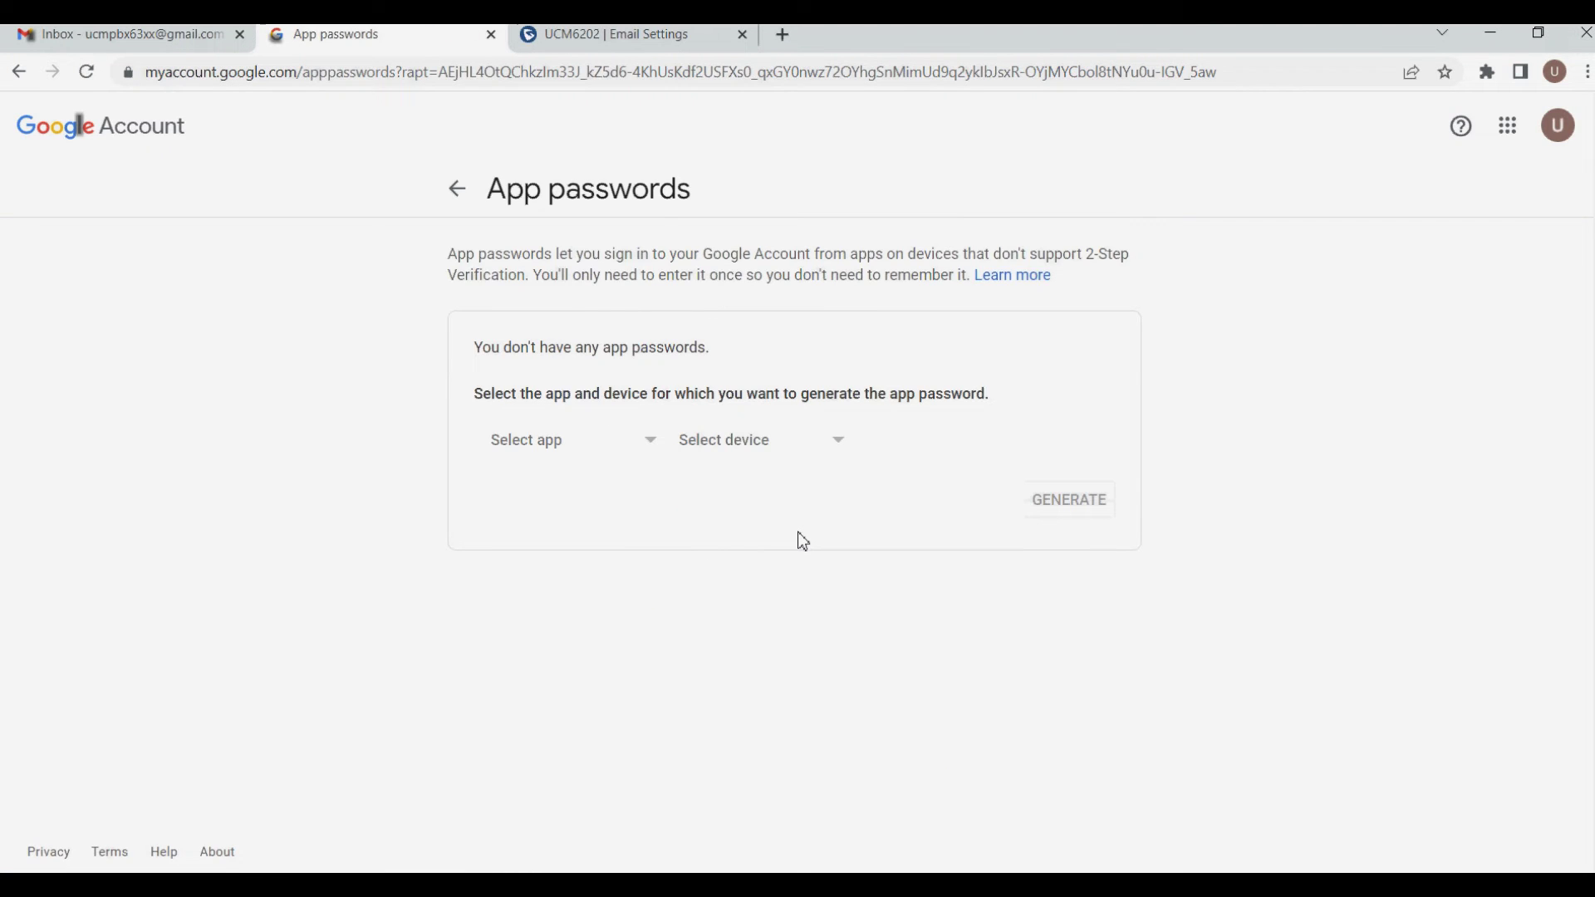
click(598, 453)
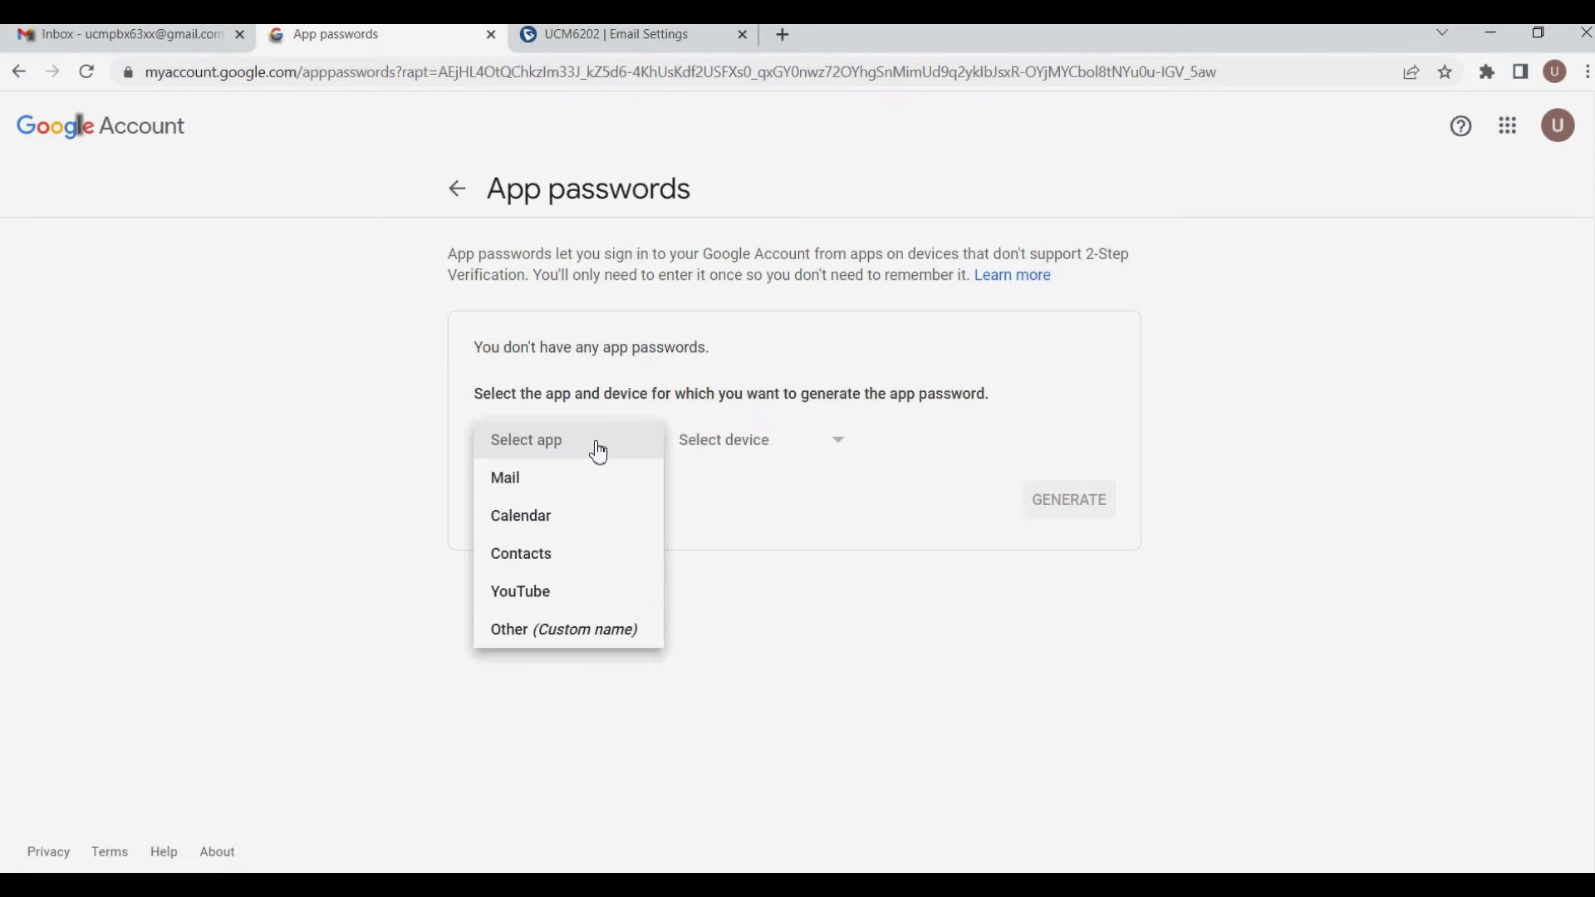
- Generate an app password for a custom app named 'UCM PBX' and select it for copying
click(551, 640)
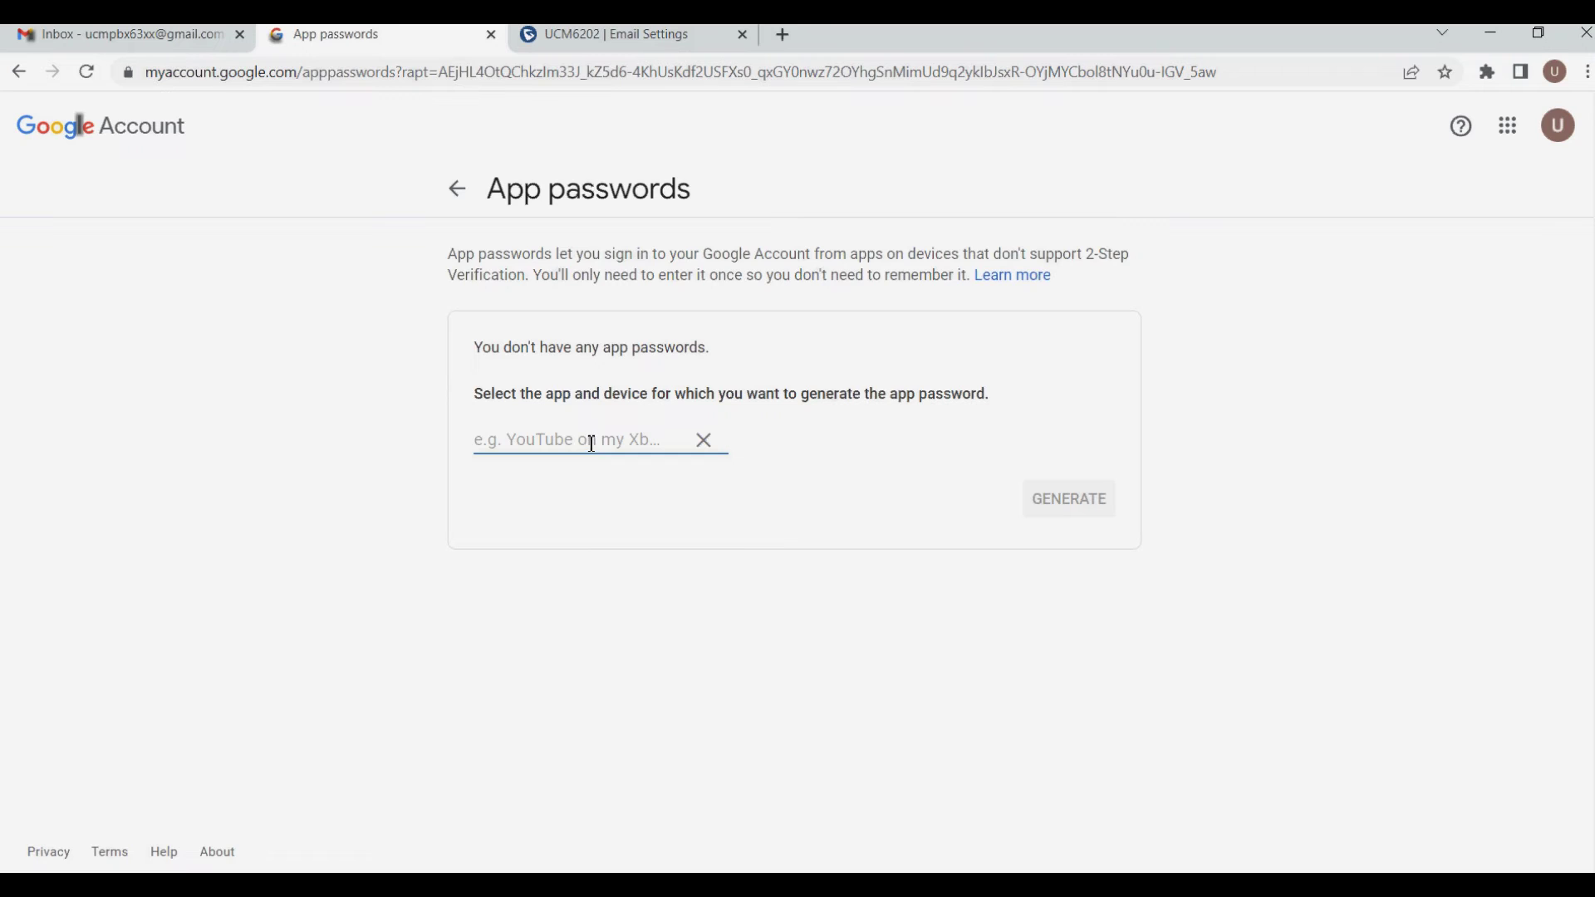
text(UCM P)
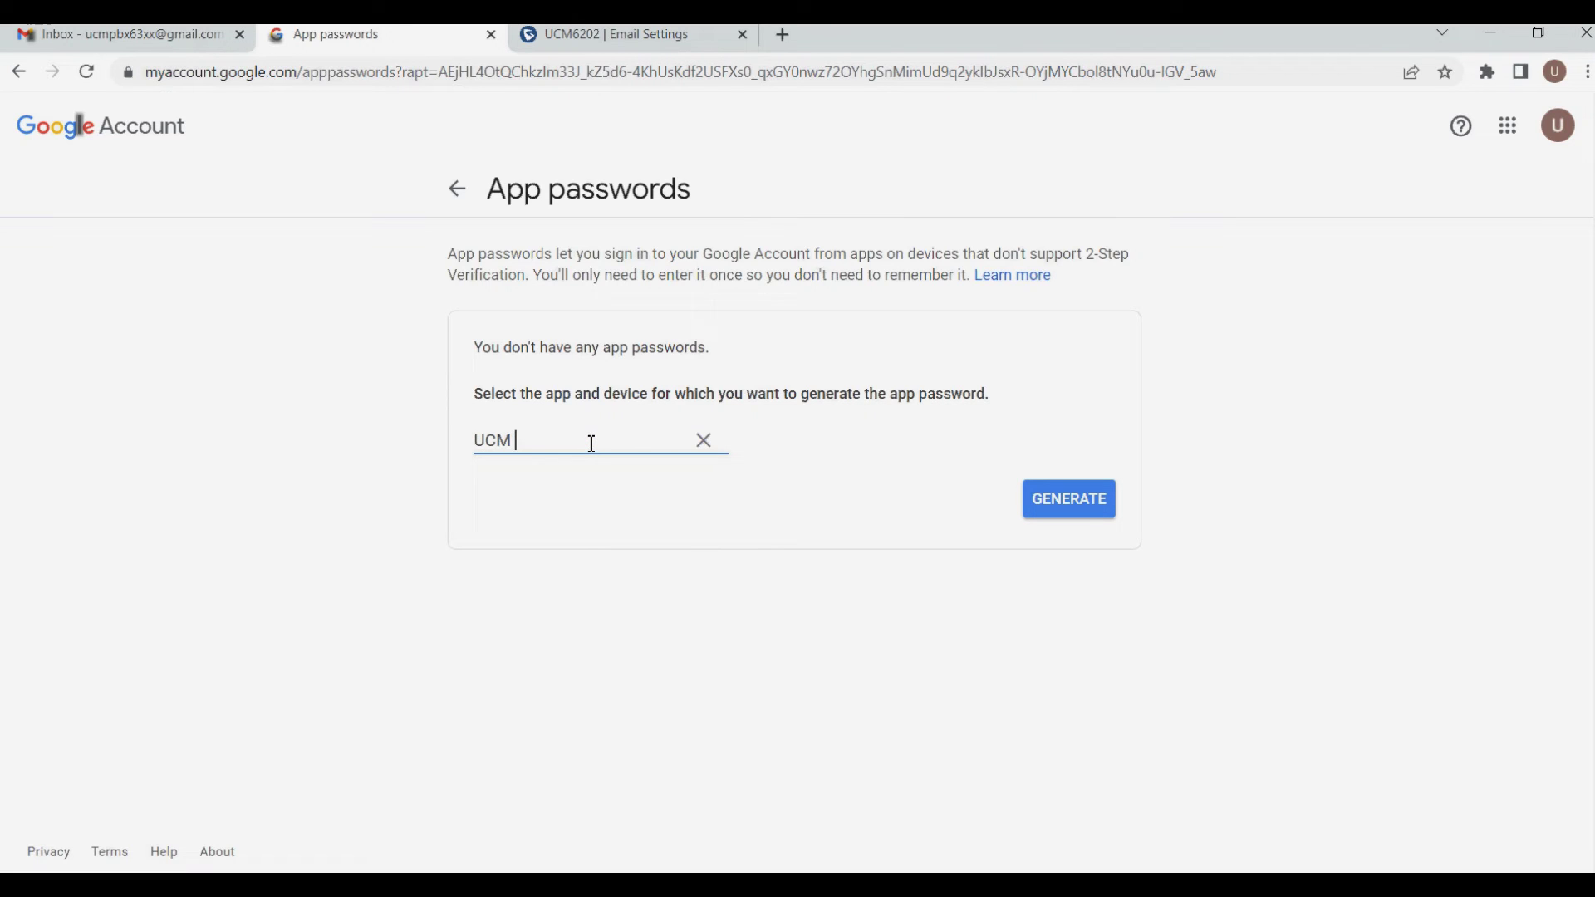
text(BX)
click(1061, 499)
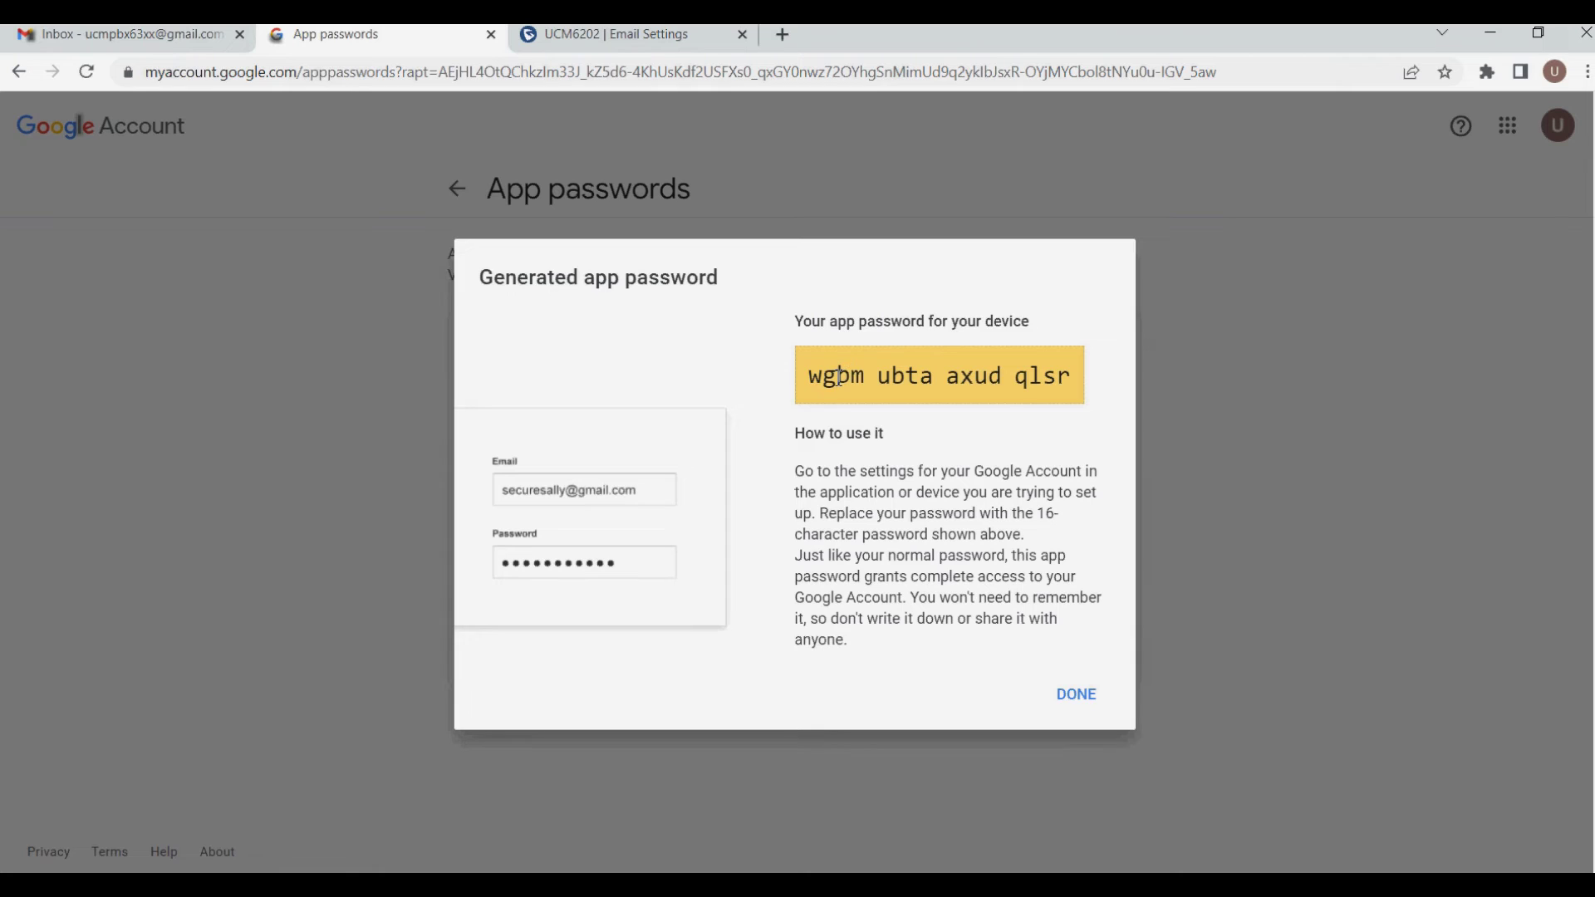
triple_click(839, 378)
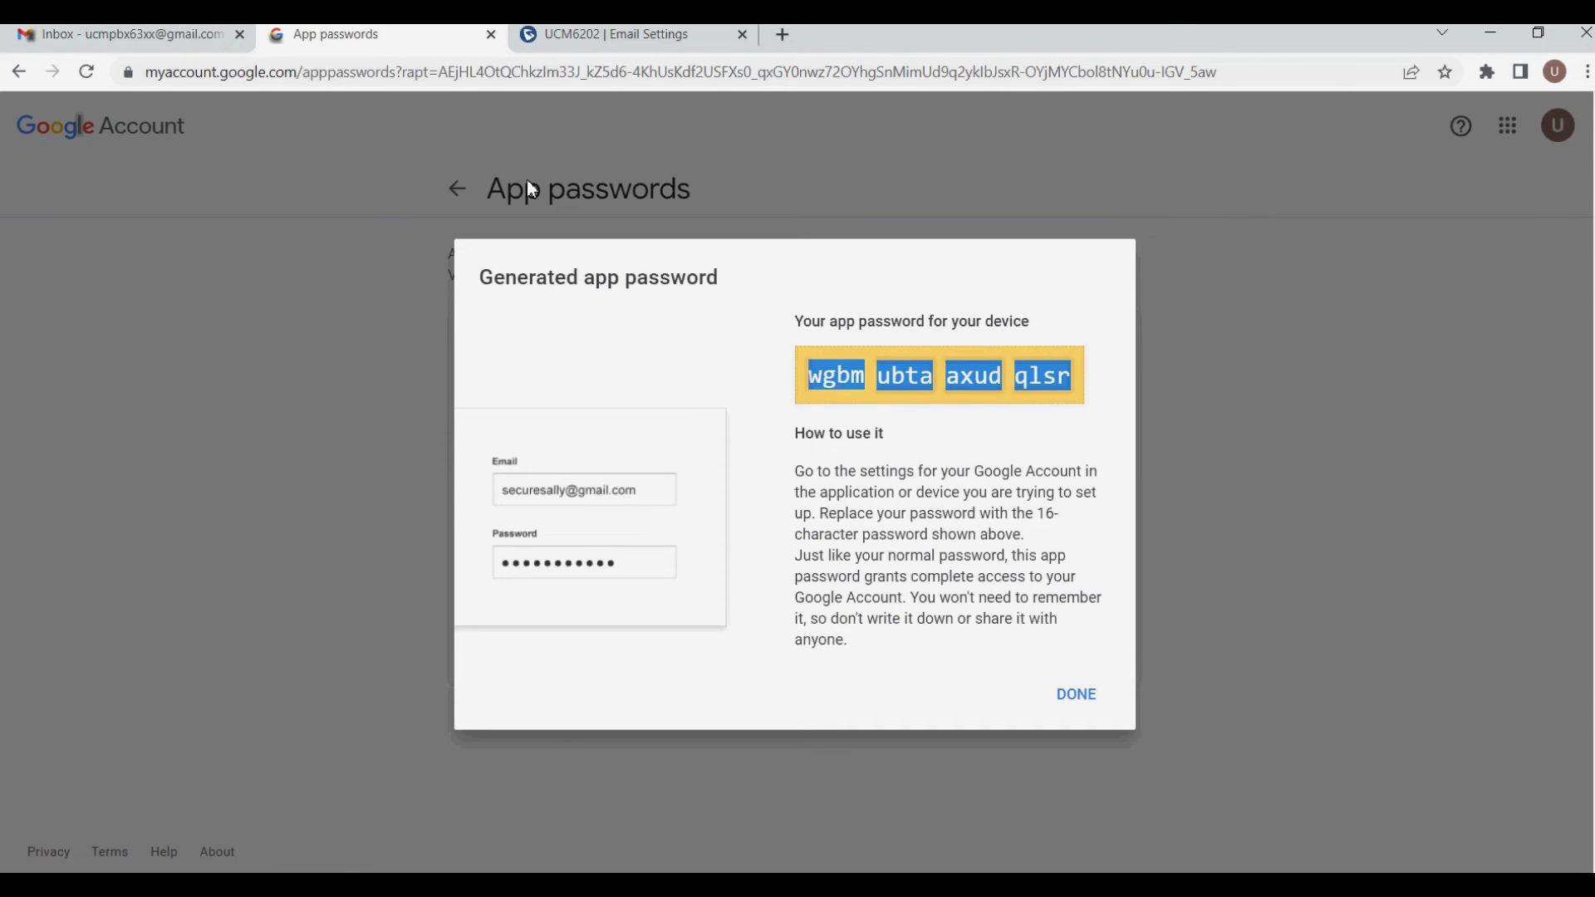
click(600, 42)
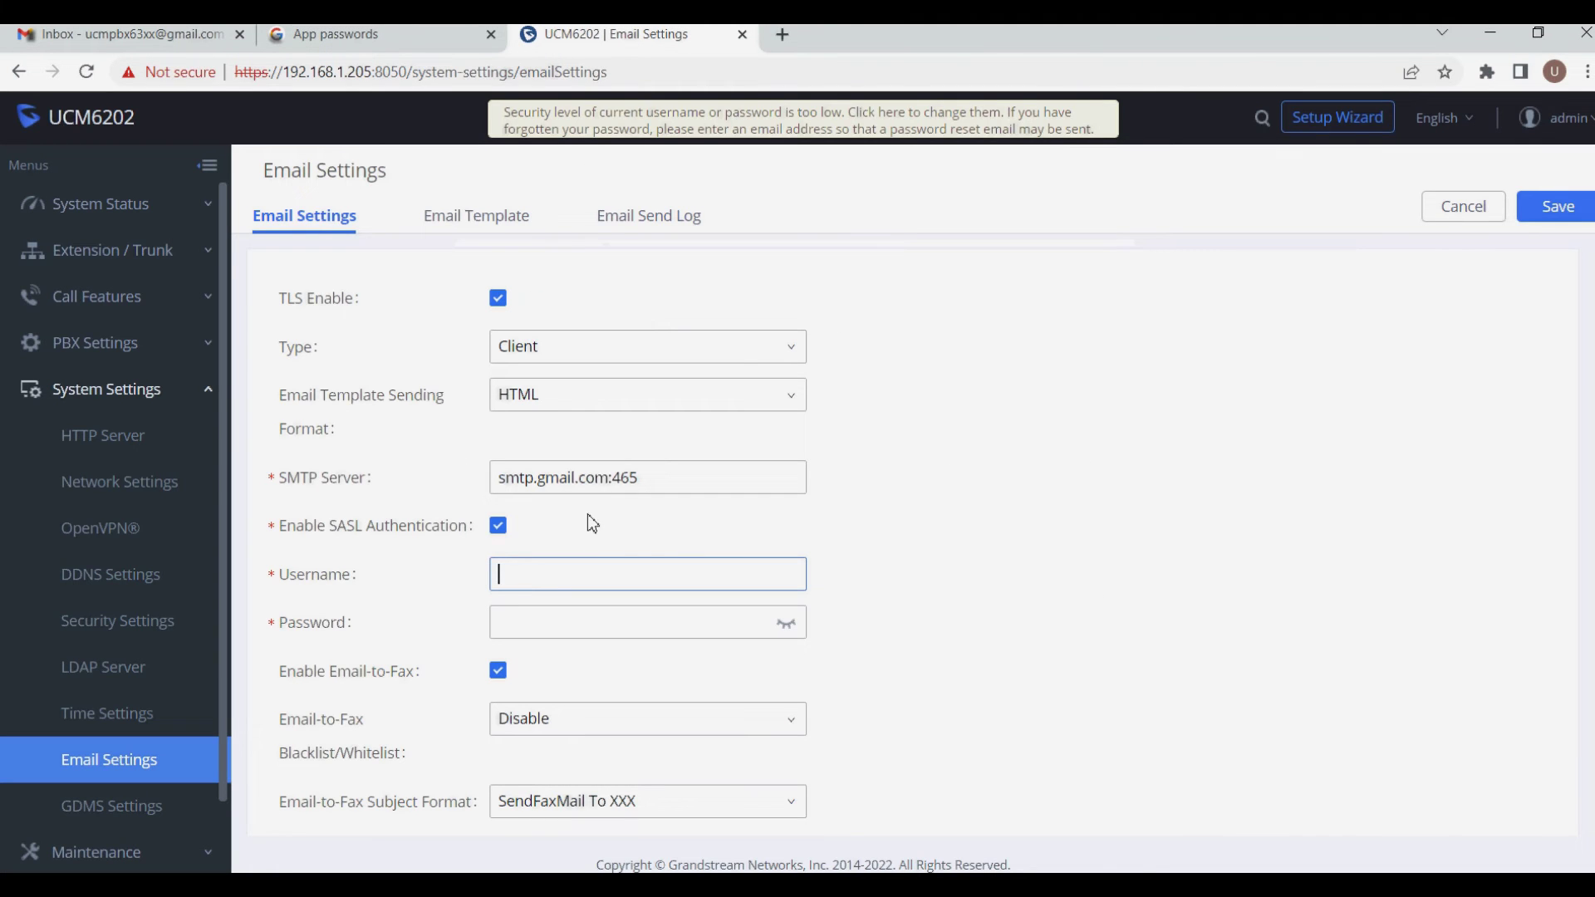
- Enter the Gmail address as Username and paste the app password into Password
key(Tab)
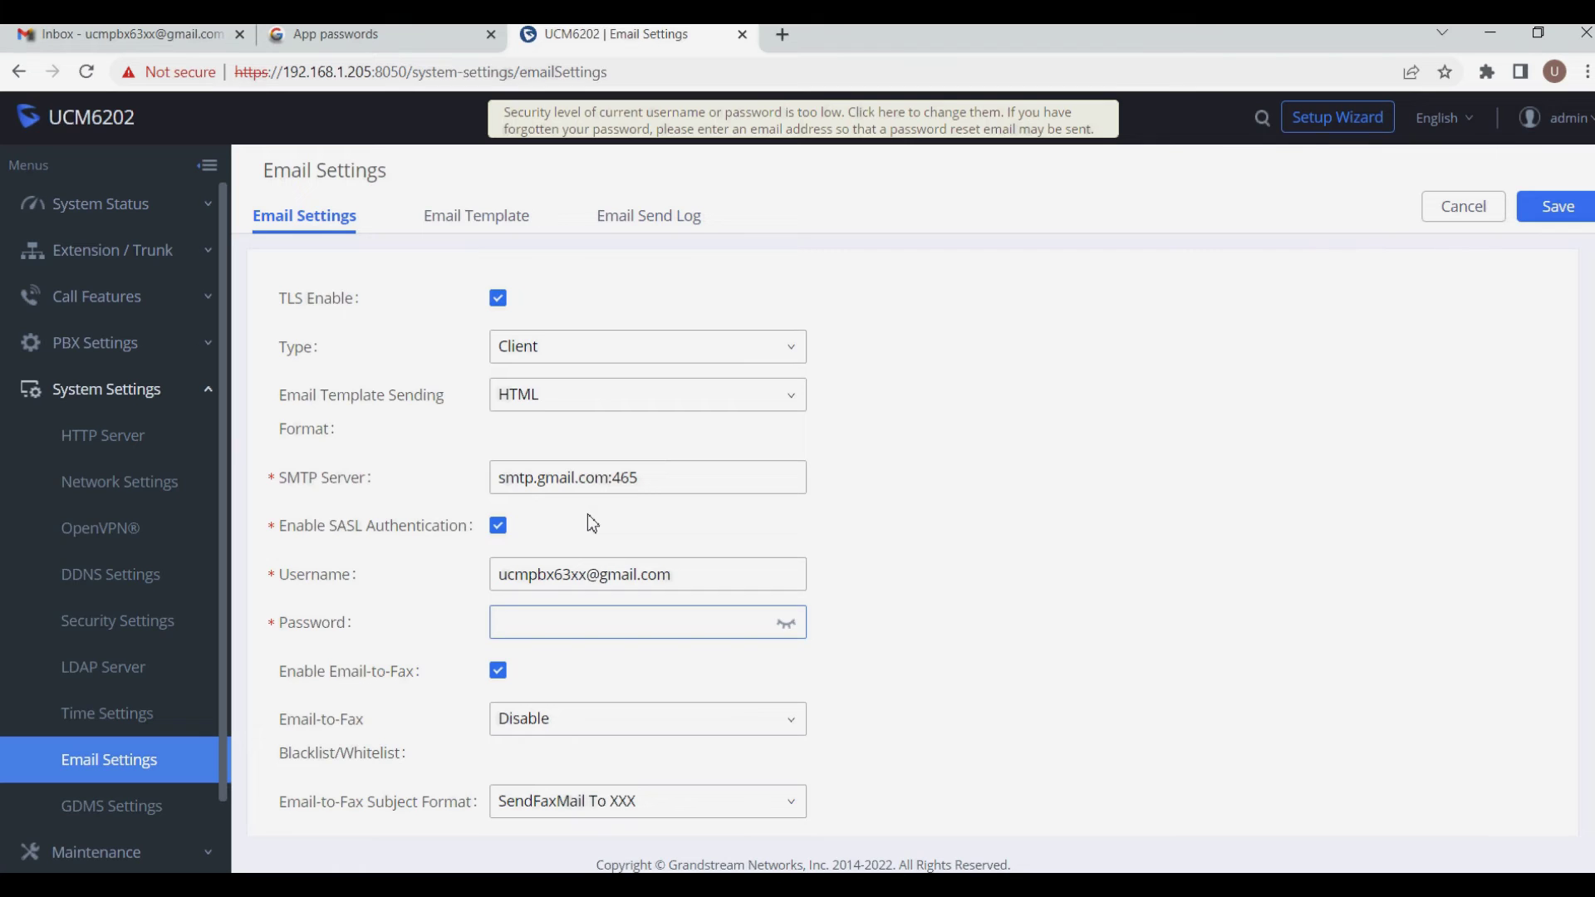
key(ctrl+v)
click(319, 31)
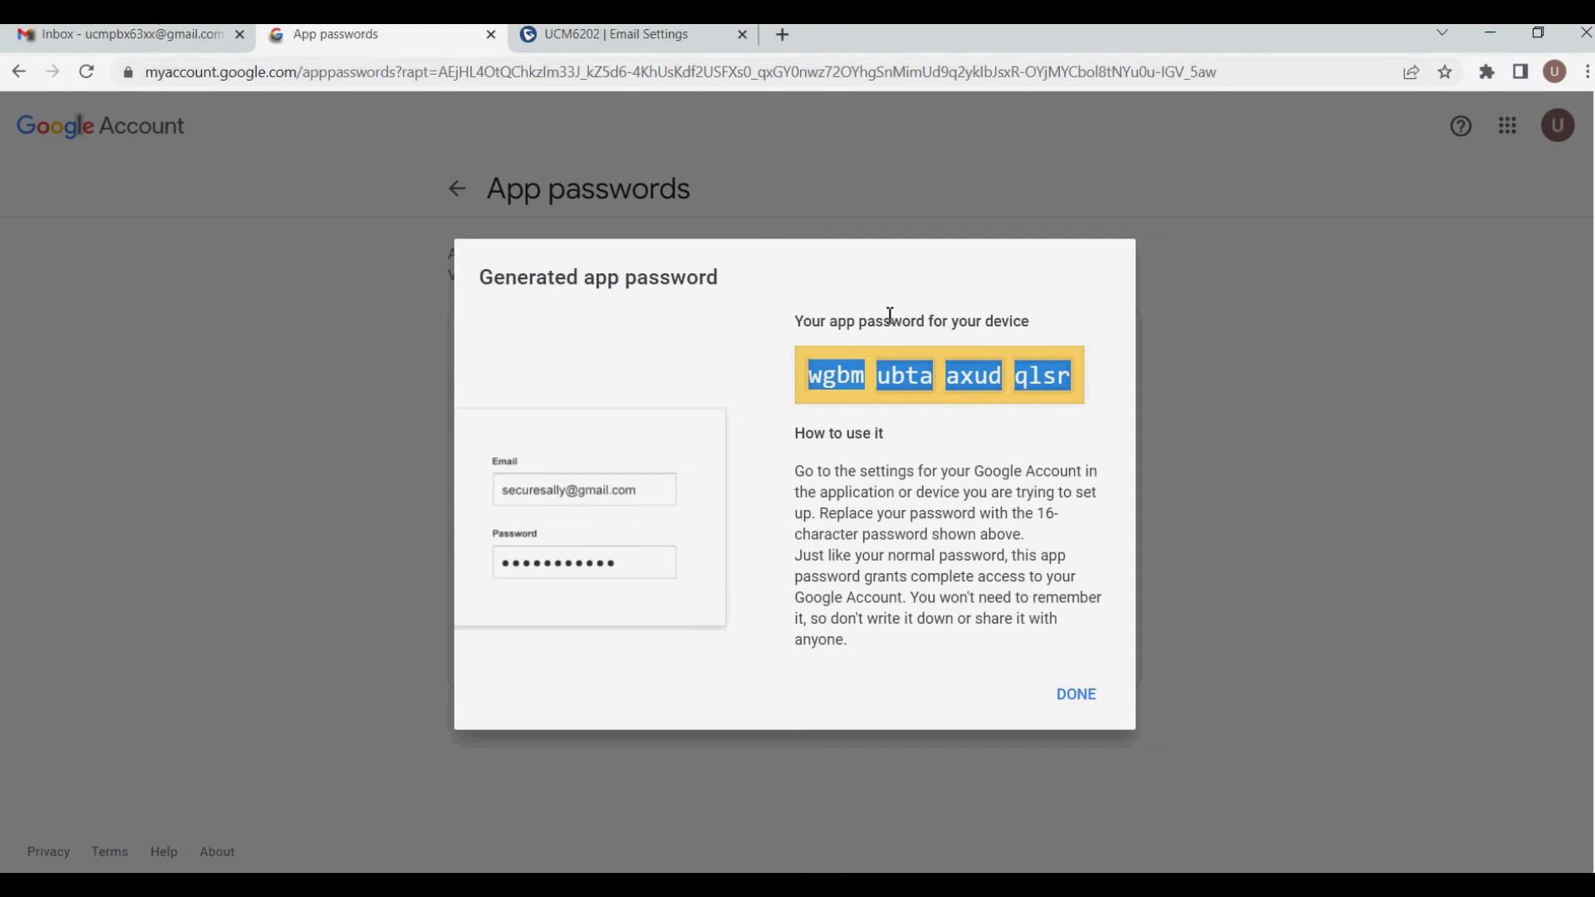
click(656, 35)
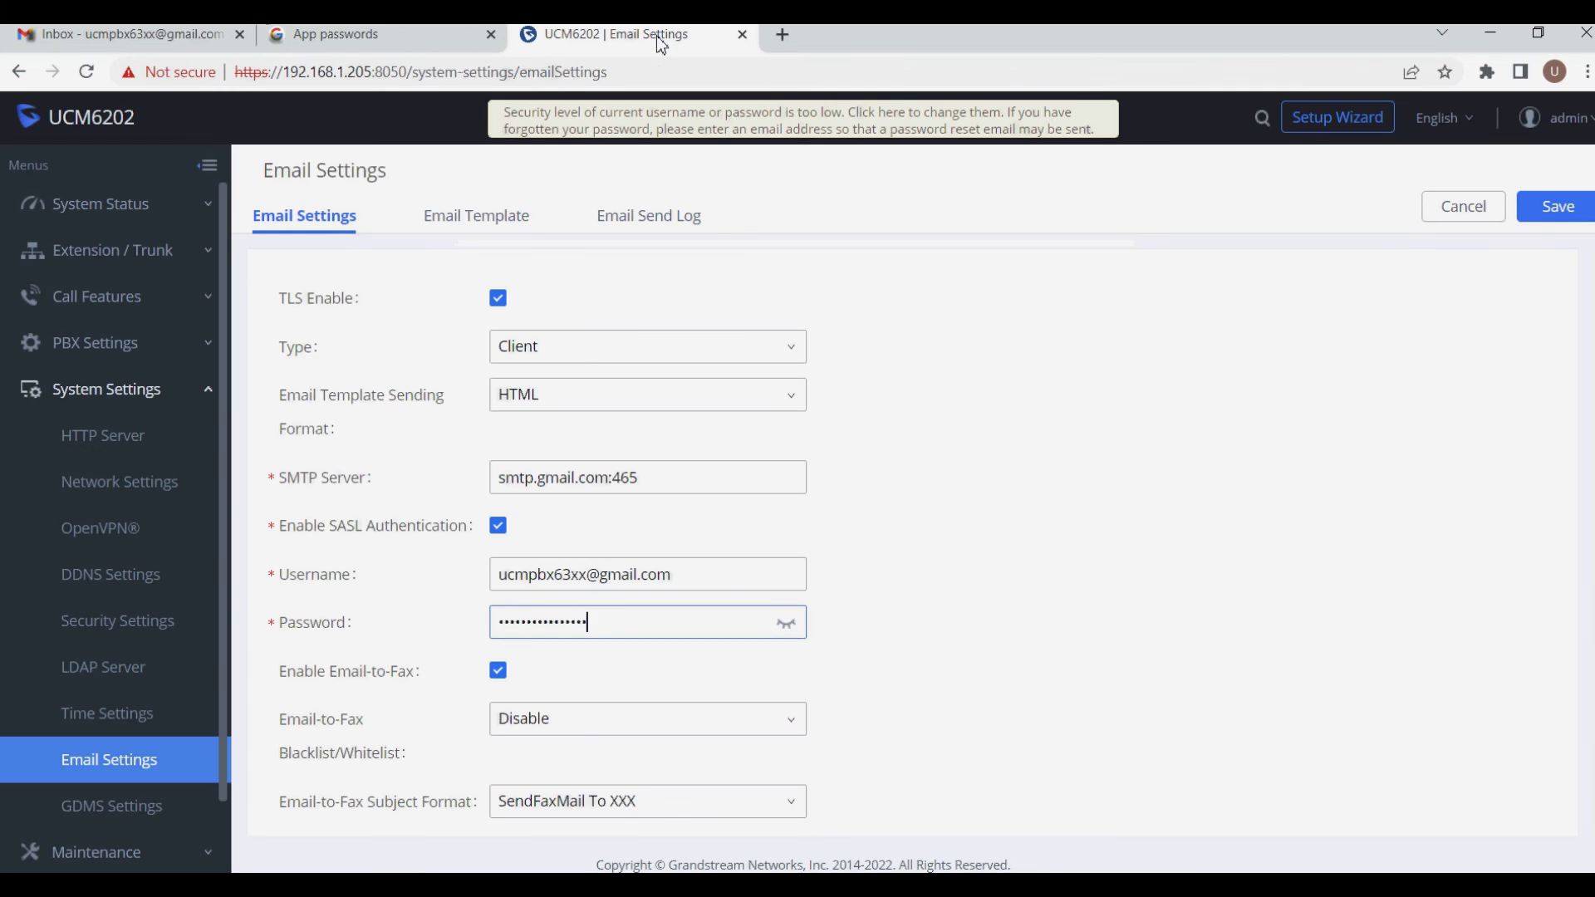
- Set Display Name to 'PBX Delhi' and Sender to the Gmail address
scroll(738, 623, down, 2)
scroll(741, 626, down, 4)
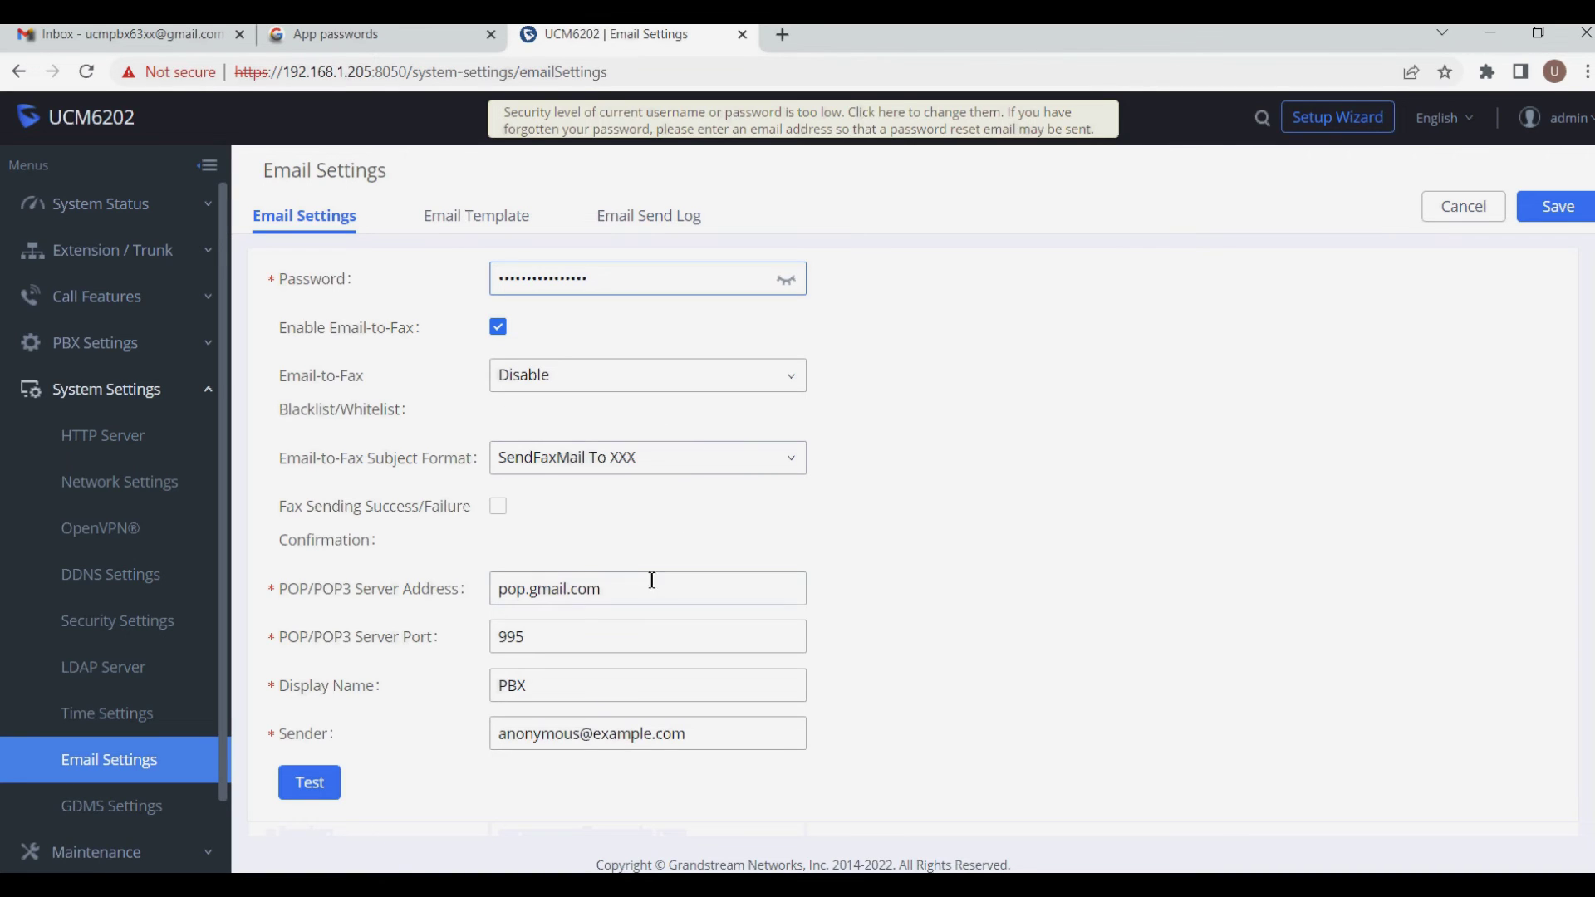
click(585, 692)
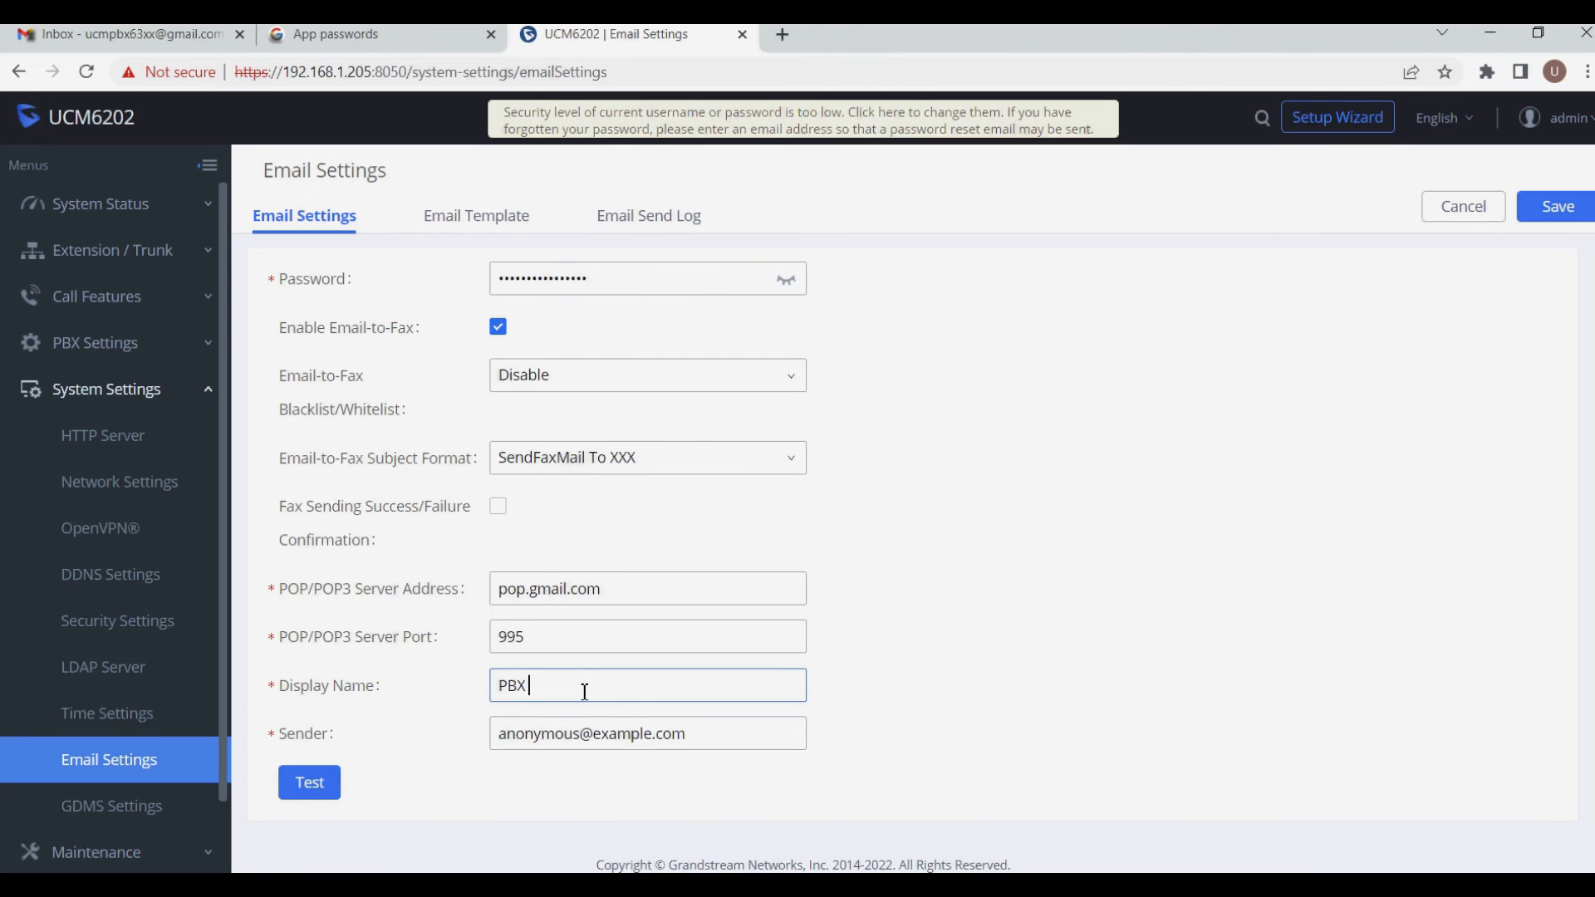
text(PBX Delhi)
key(Tab)
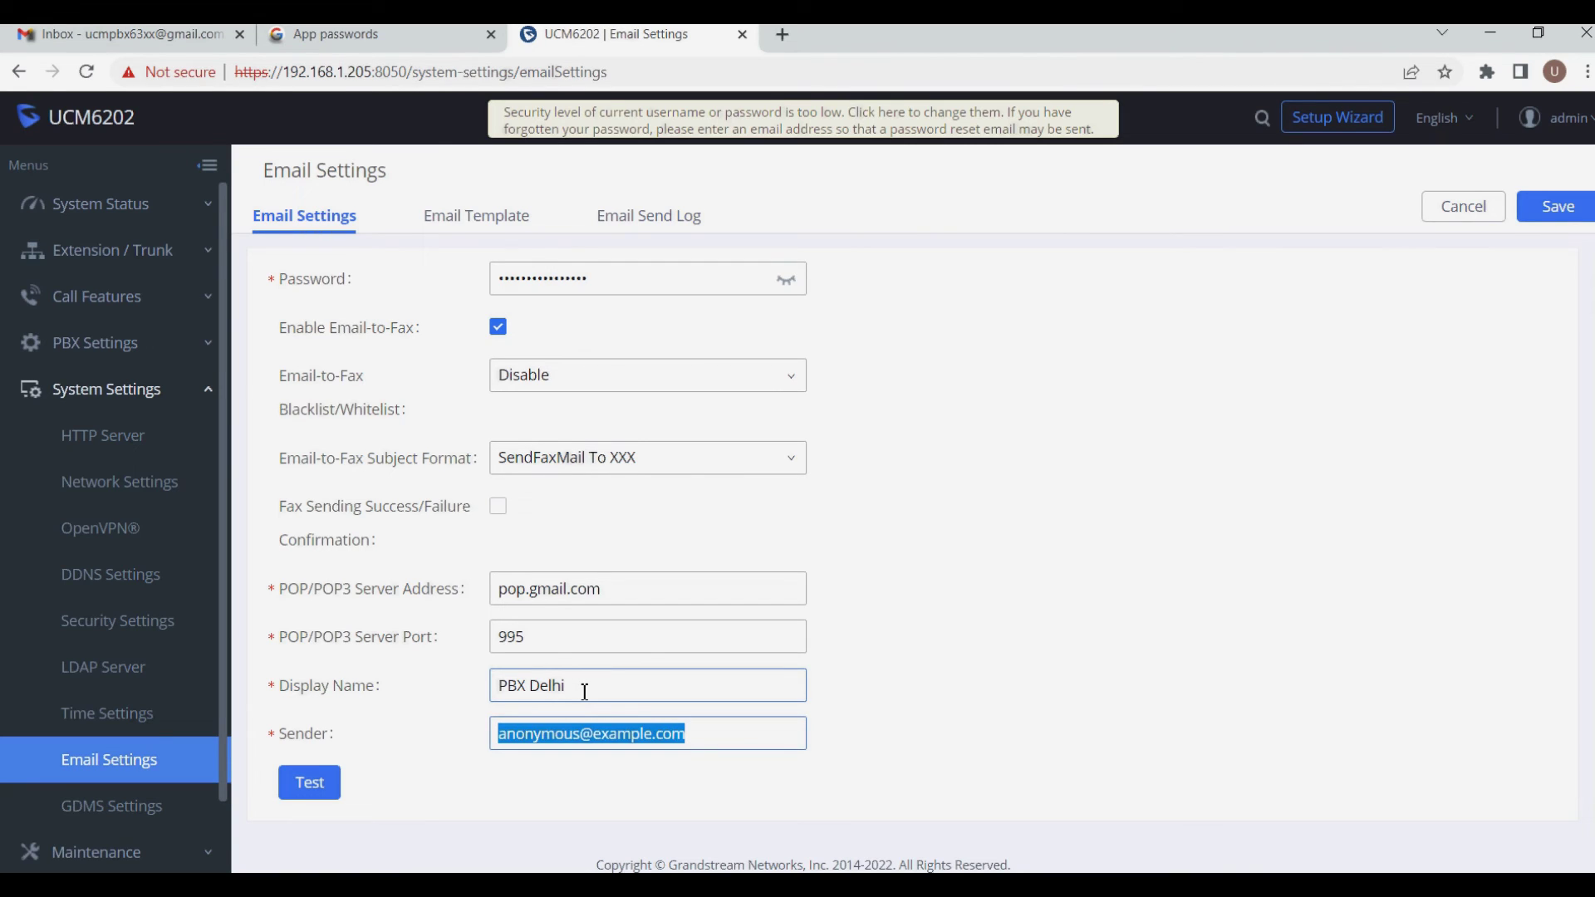
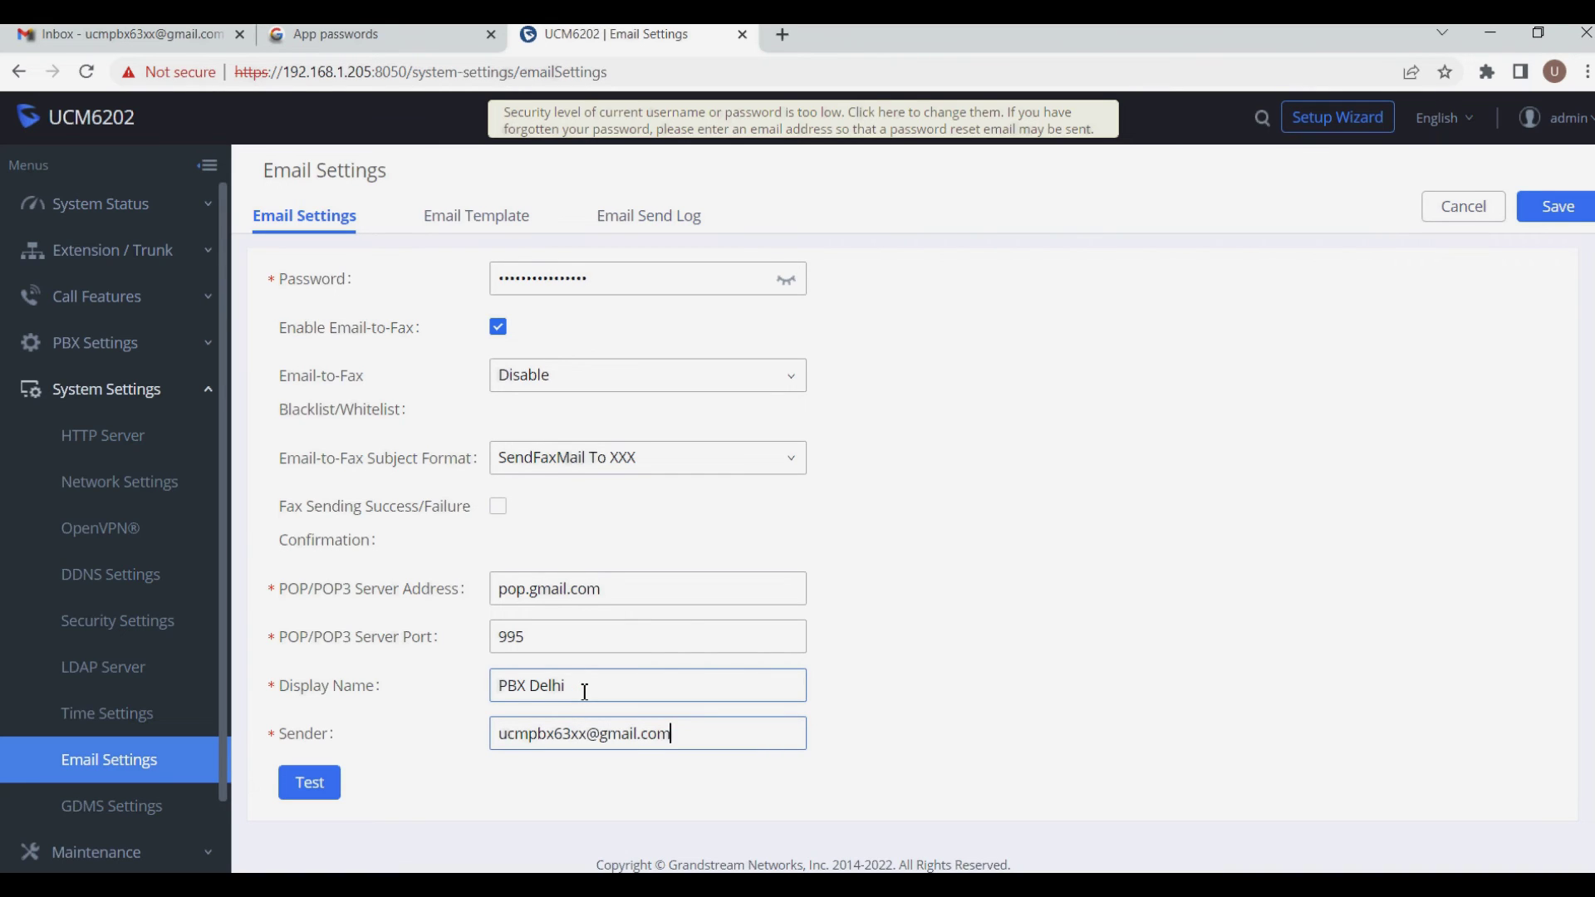
- Save the email settings and apply the changes to the PBX
click(1552, 212)
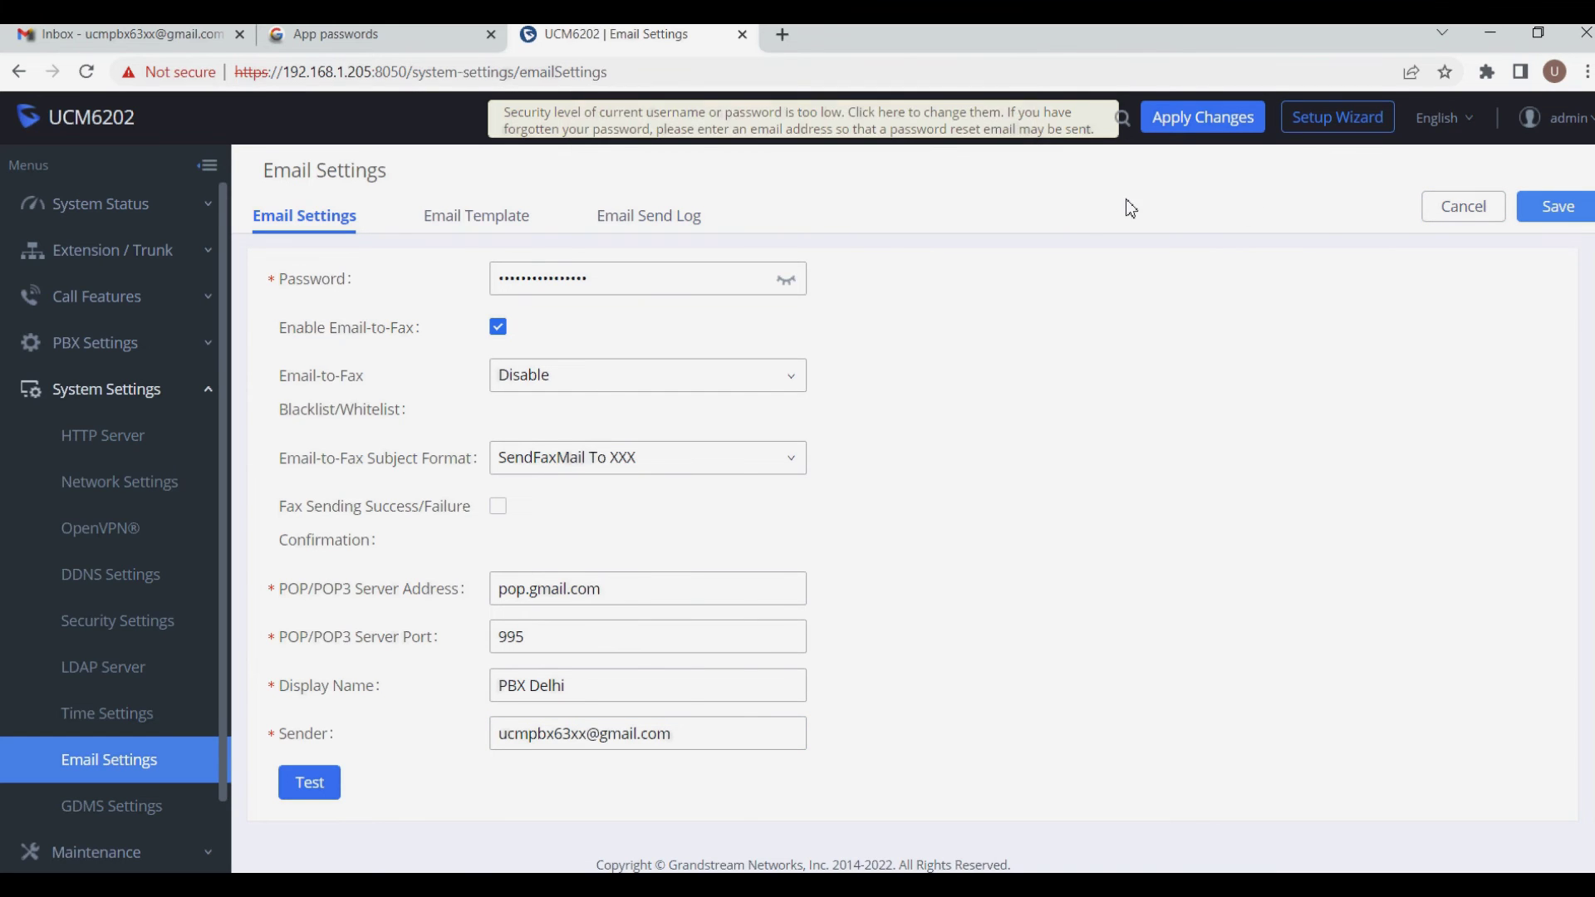
click(1186, 121)
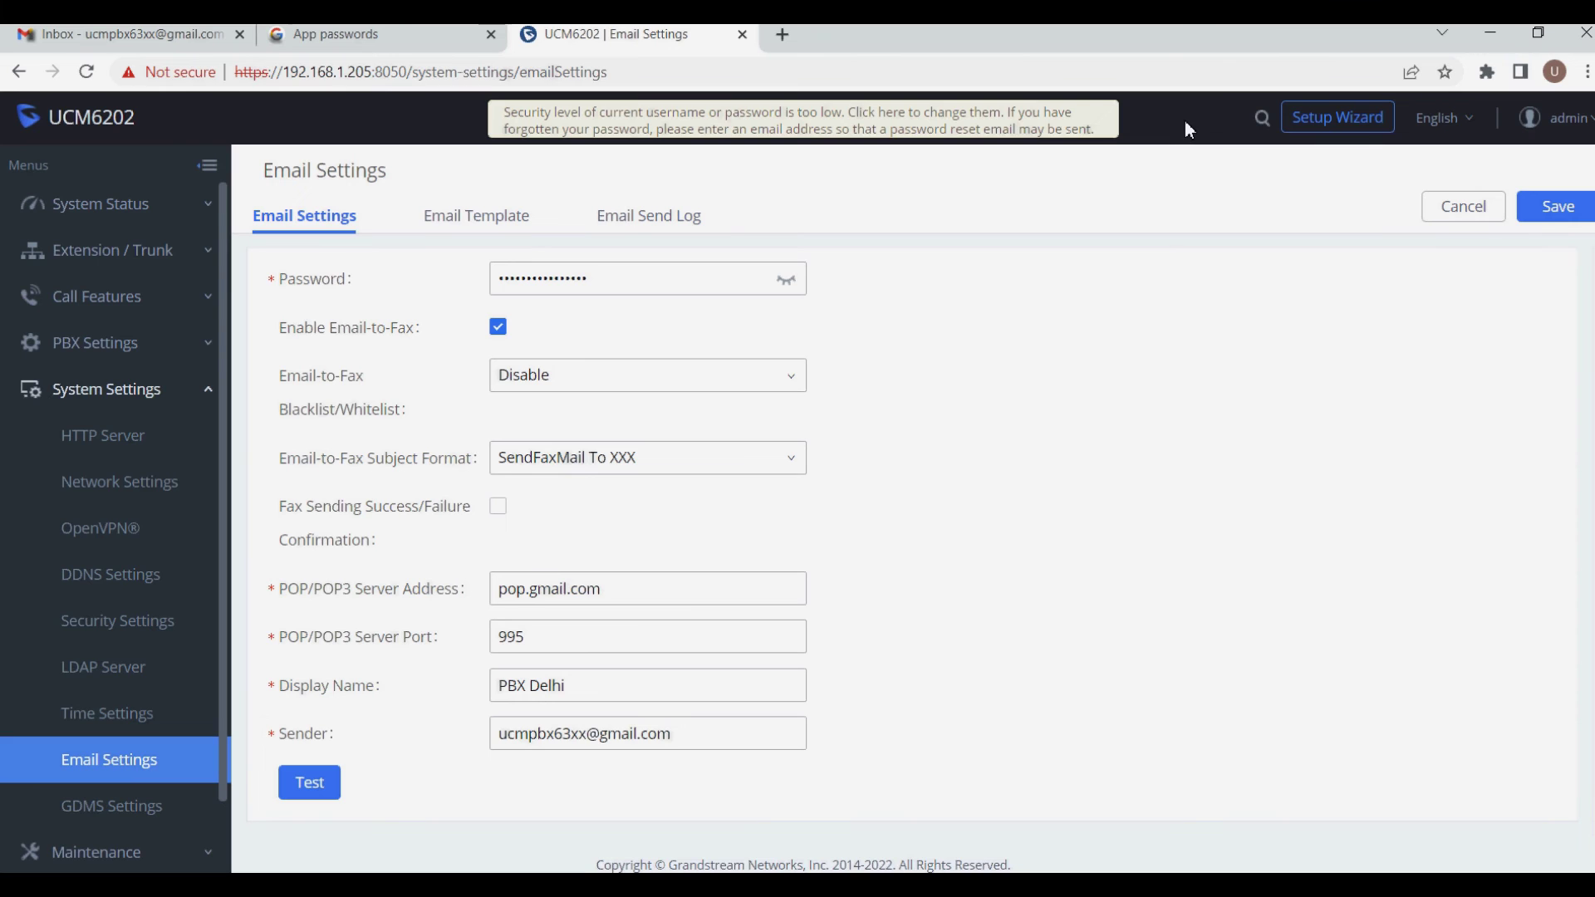
mouse_move(384, 522)
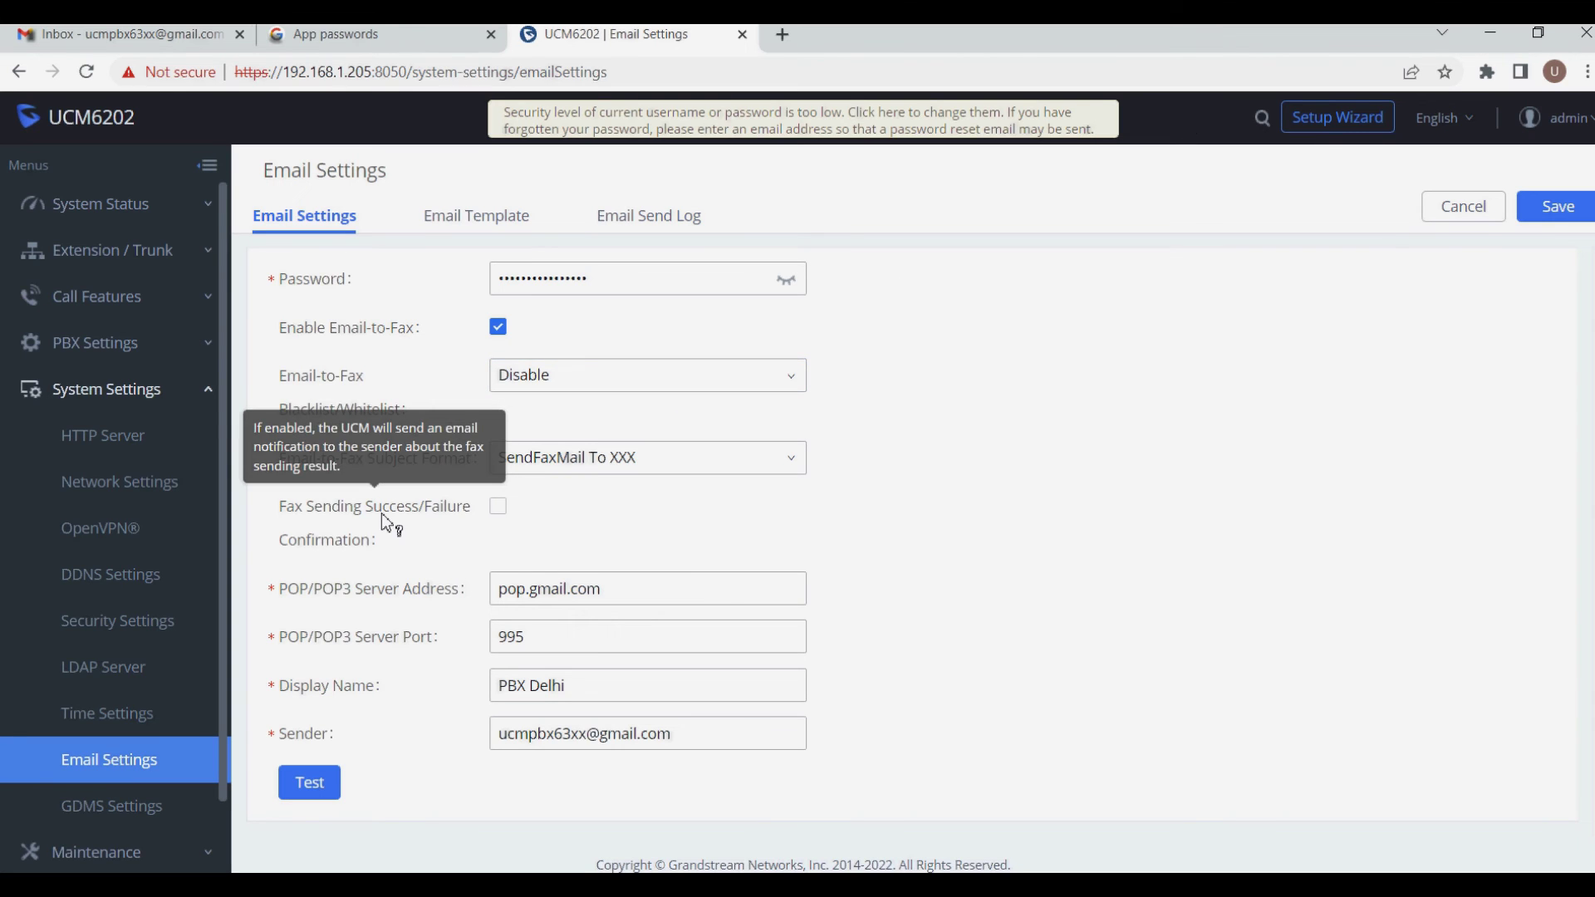
scroll(96, 705, down, 1)
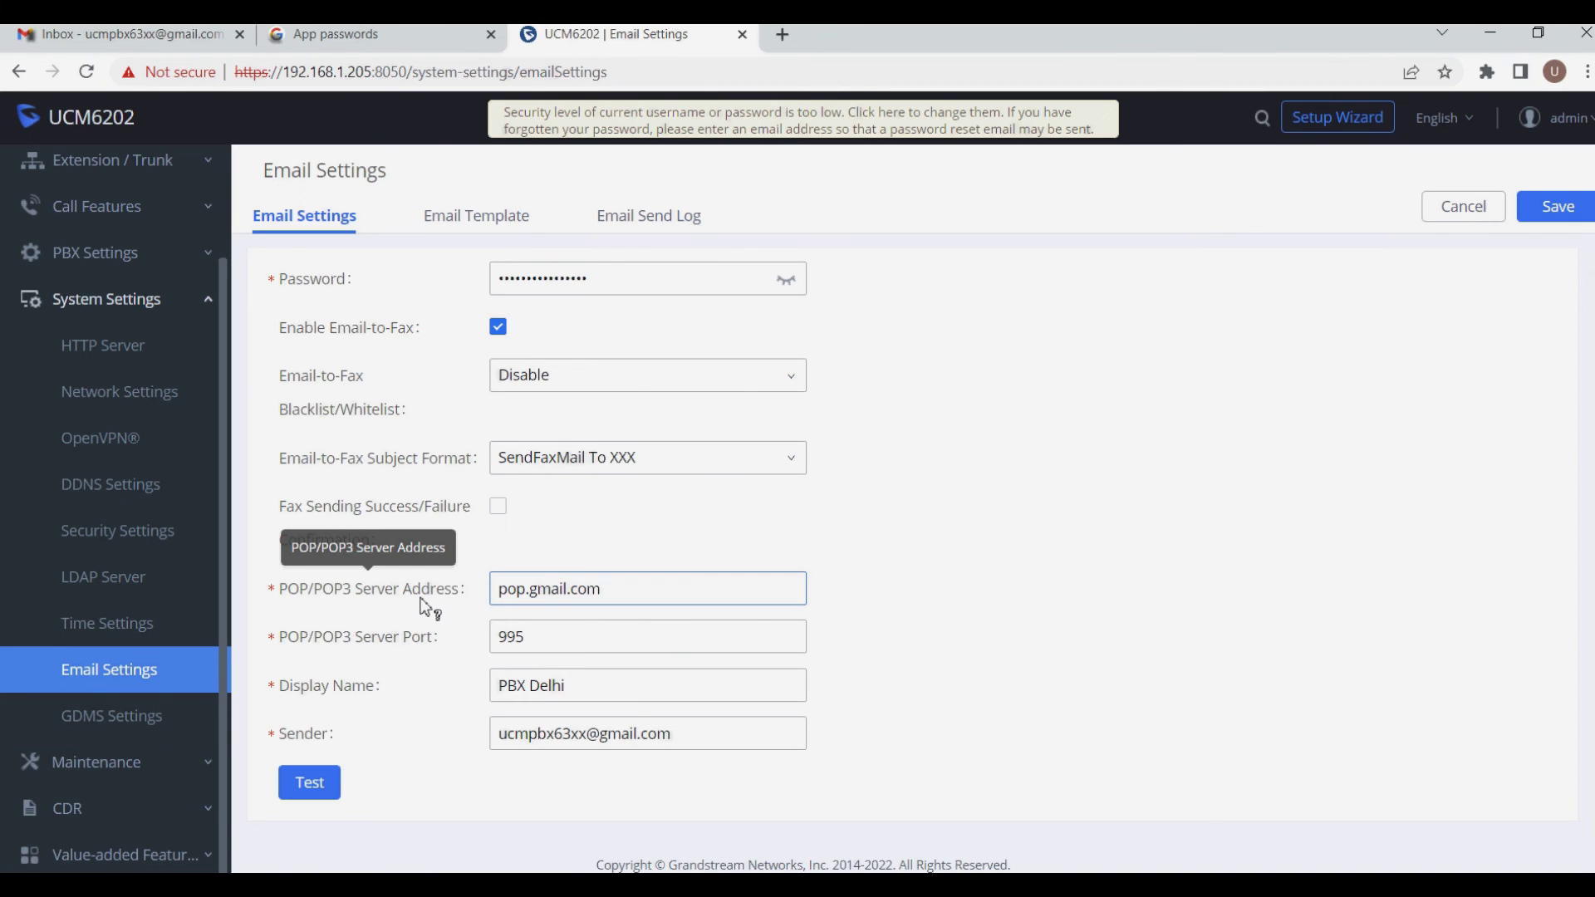
click(318, 787)
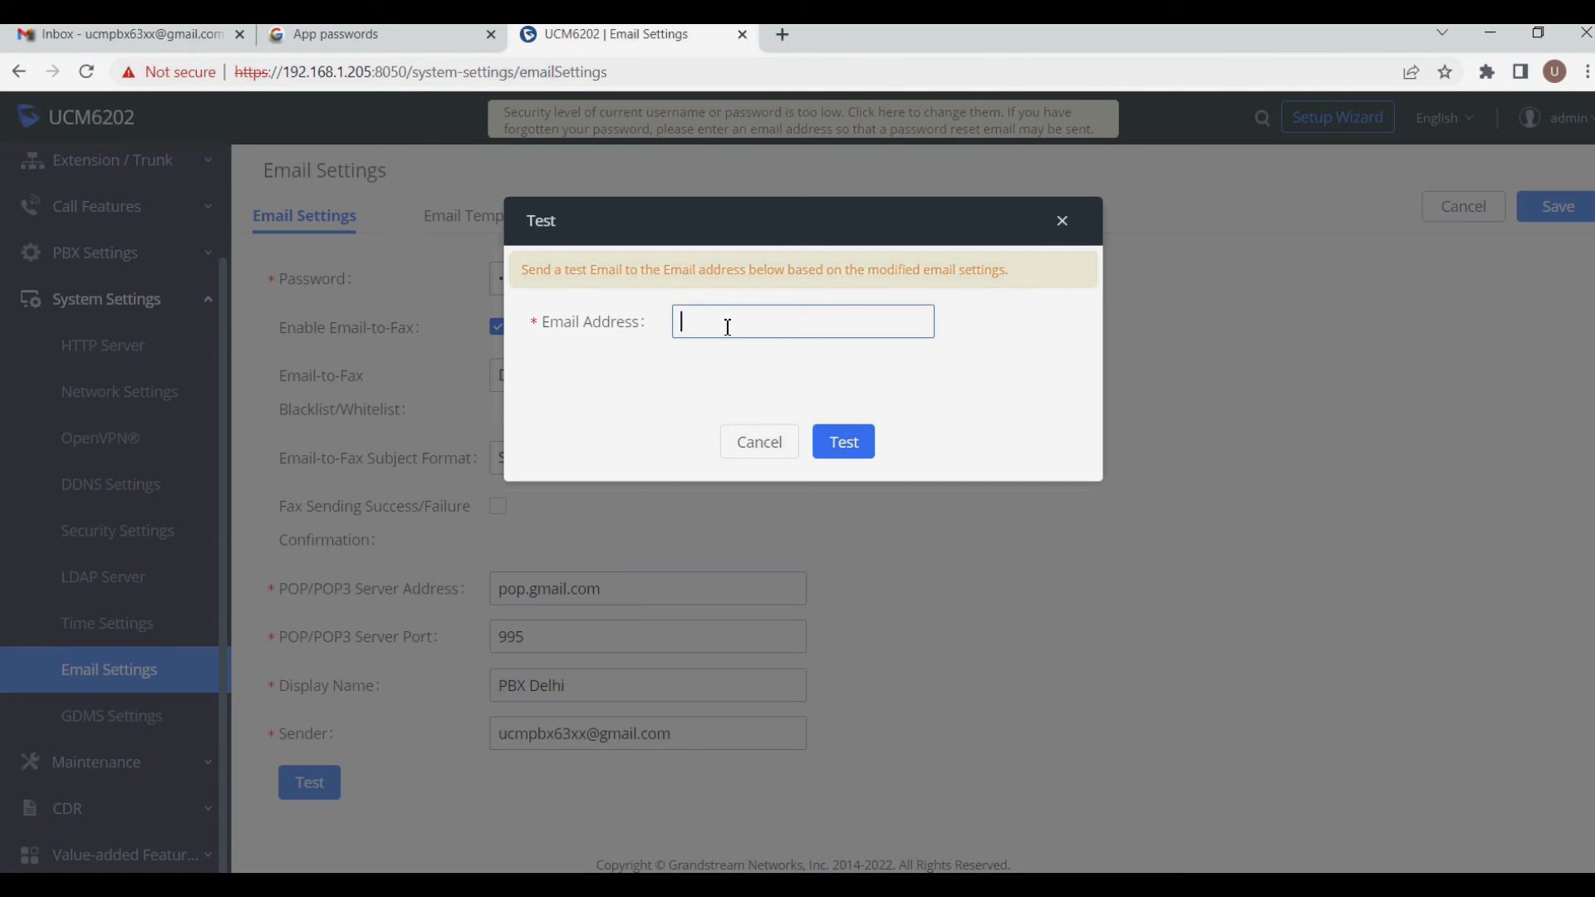
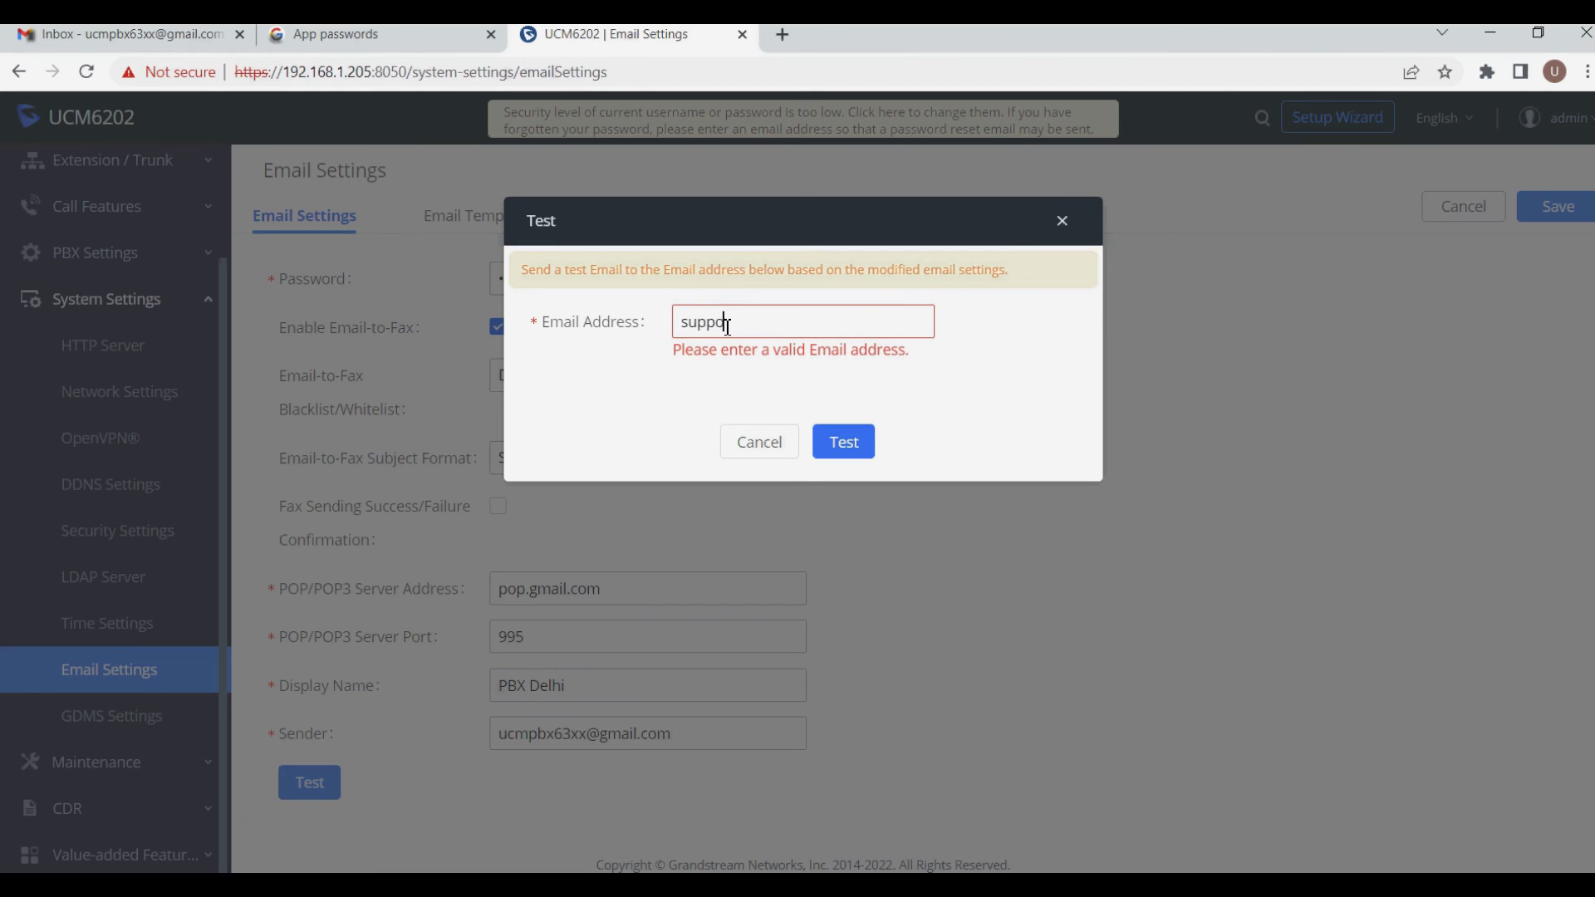
- Send a test email to the support address, removing the extra dot from it
key(Left)
key(Left)
key(Left)
key(BackSpace)
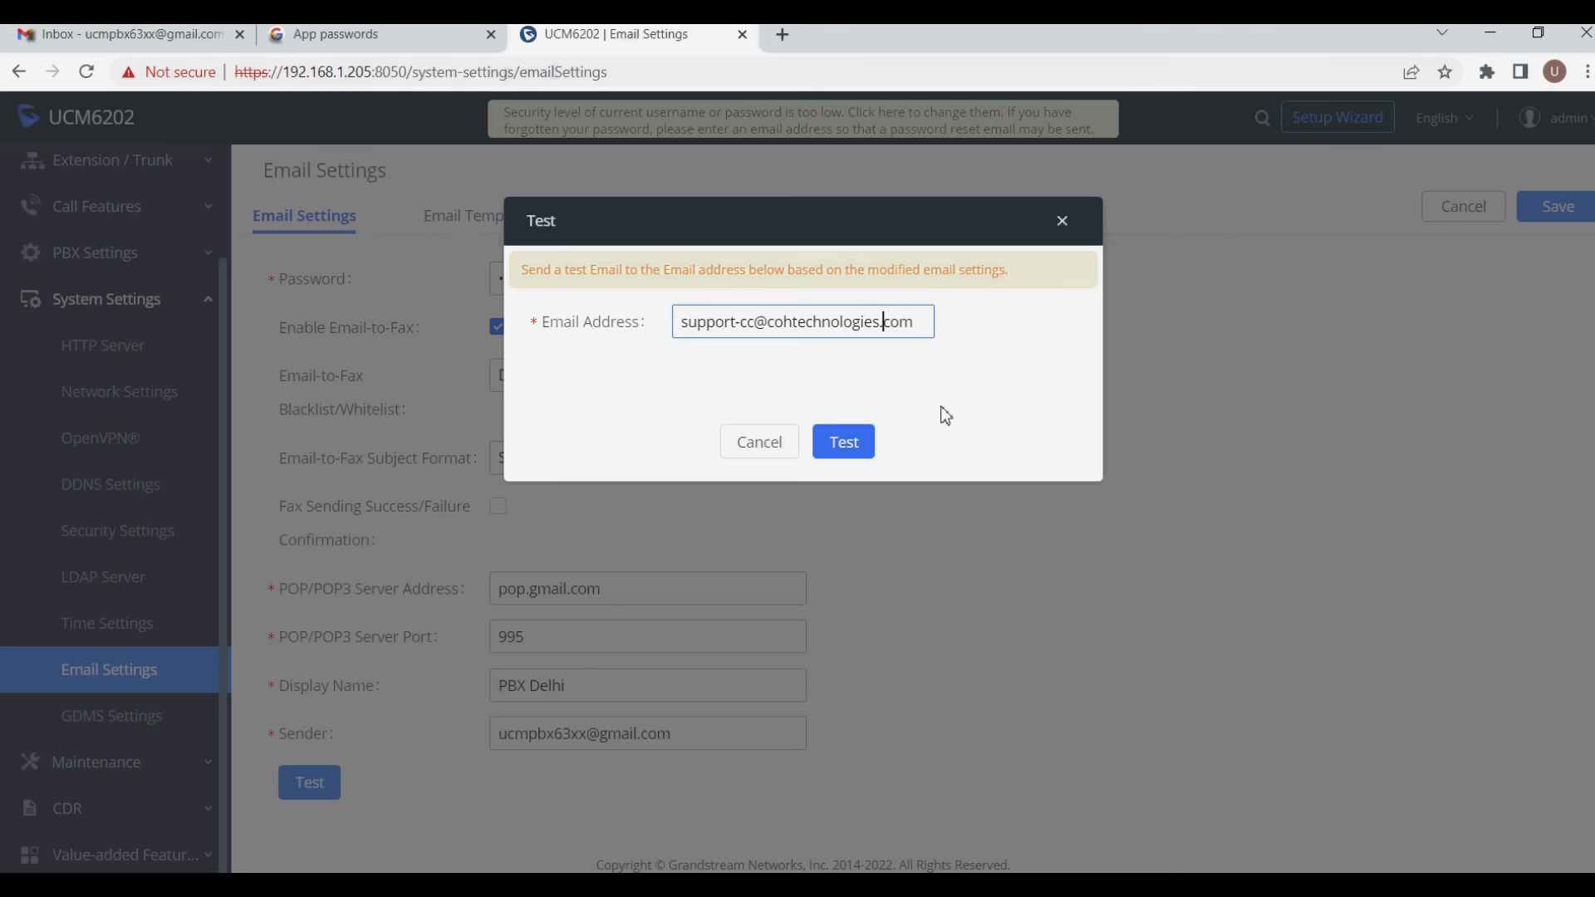
click(836, 446)
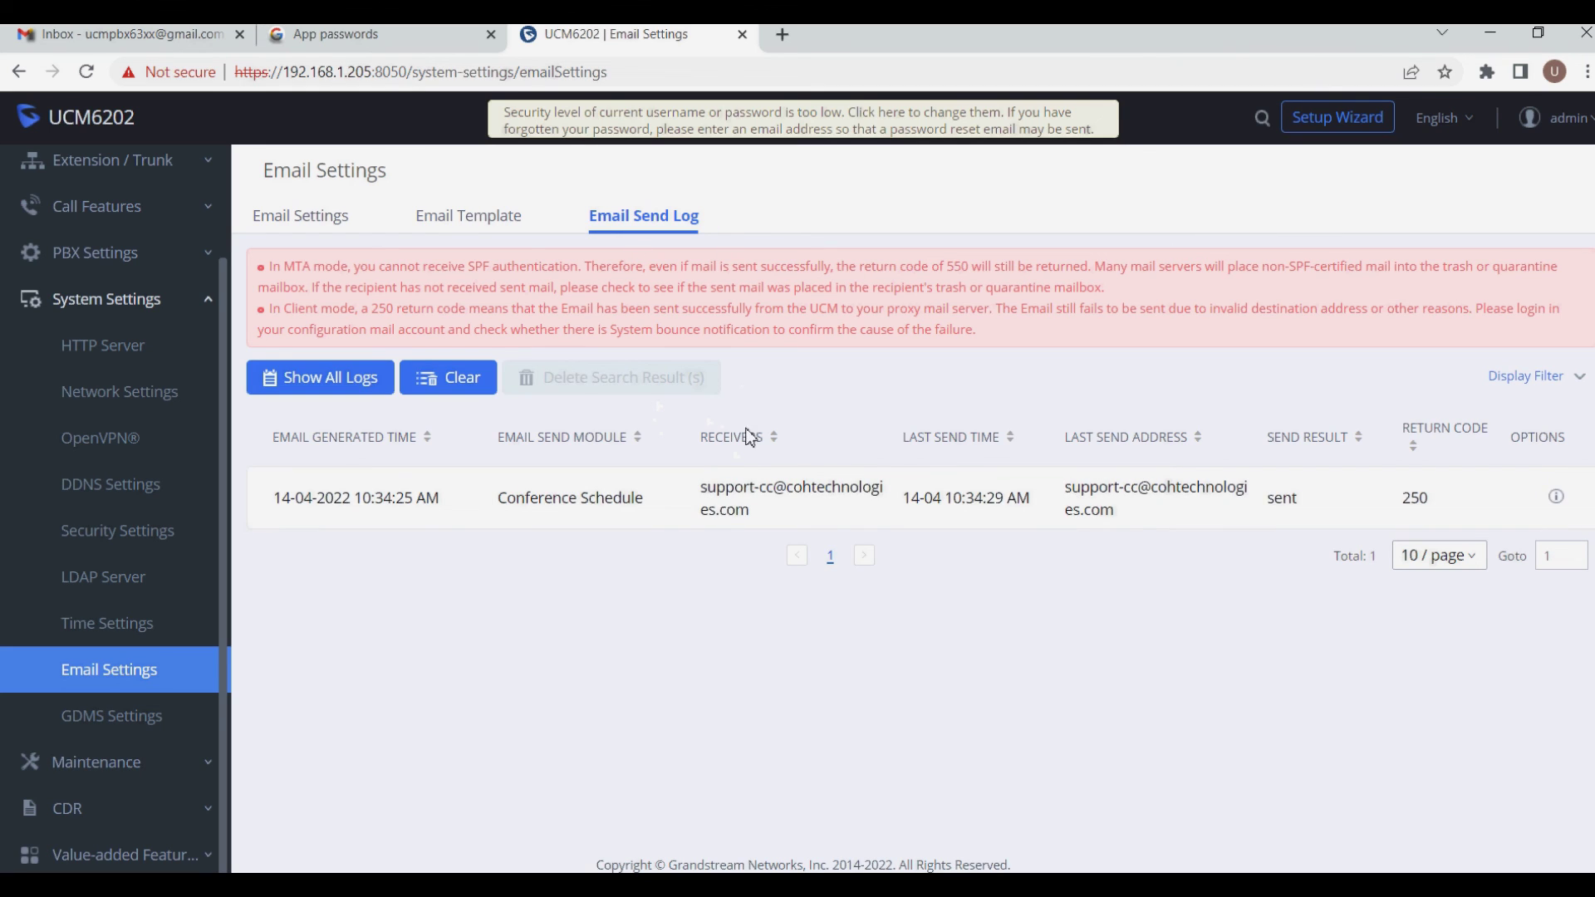
- Check the sent log entry, then review the Client type and smtp.gmail.com:465 settings
double_click(1296, 498)
click(330, 216)
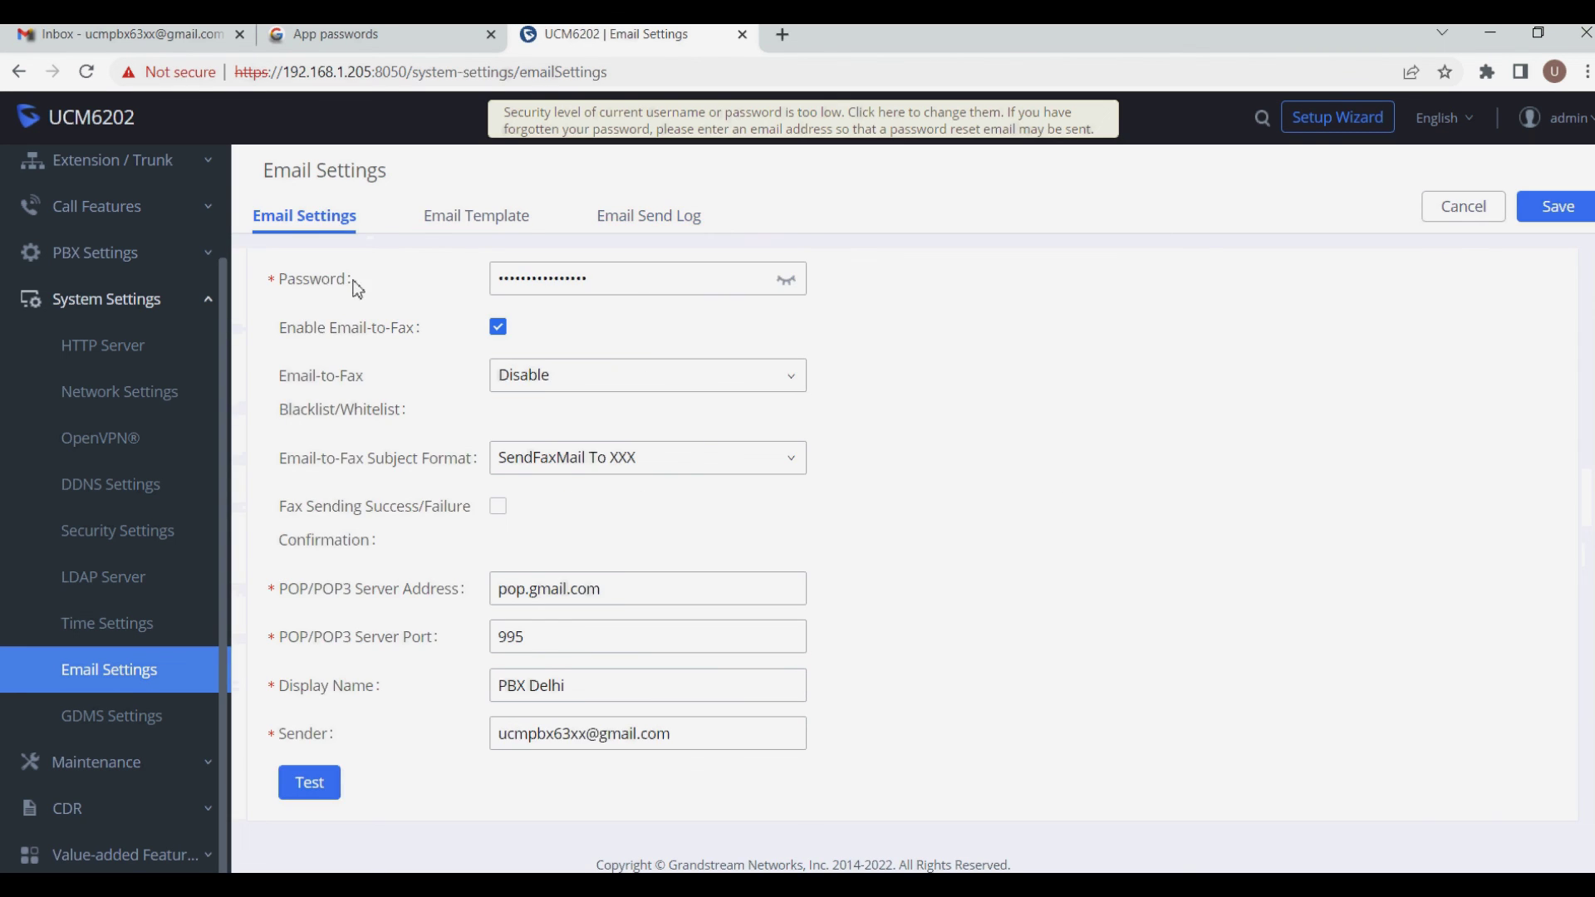
scroll(385, 410, up, 4)
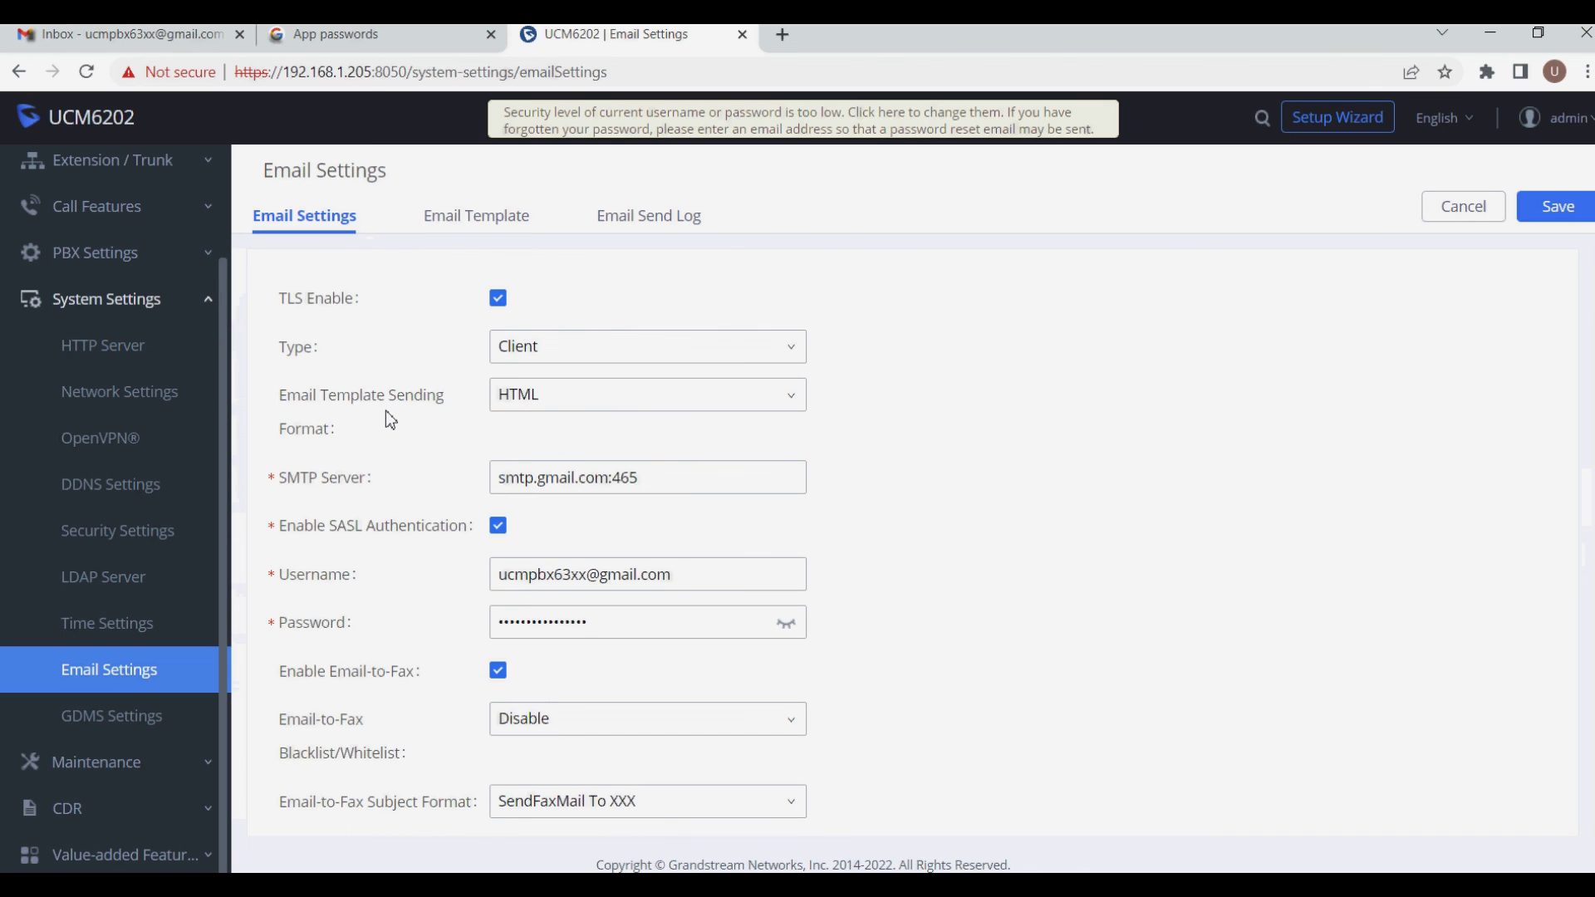